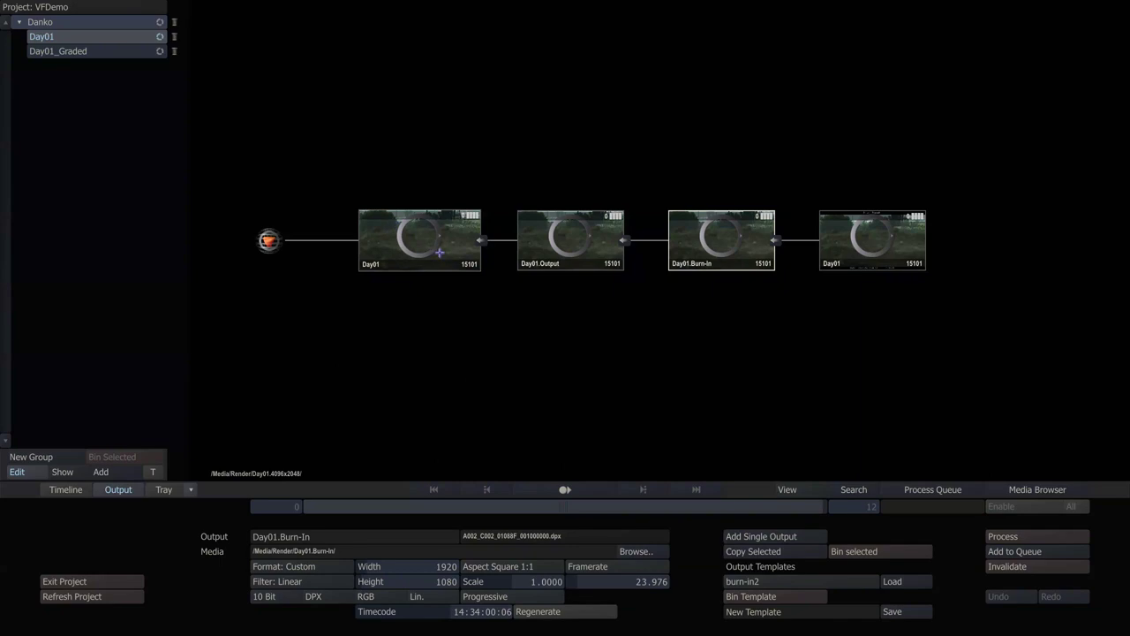
Open the Day01.Burn-In output in the player to view its 'Scratch Roundtrip' title and clip-name/timecode burn-ins
left_click(540, 240)
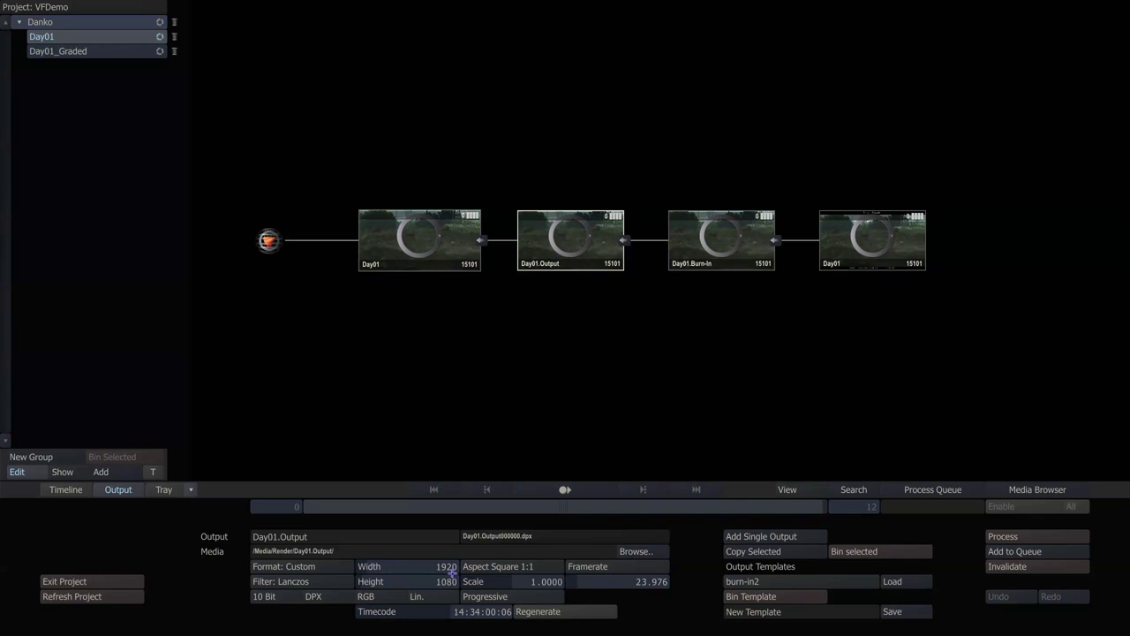
left_click(706, 232)
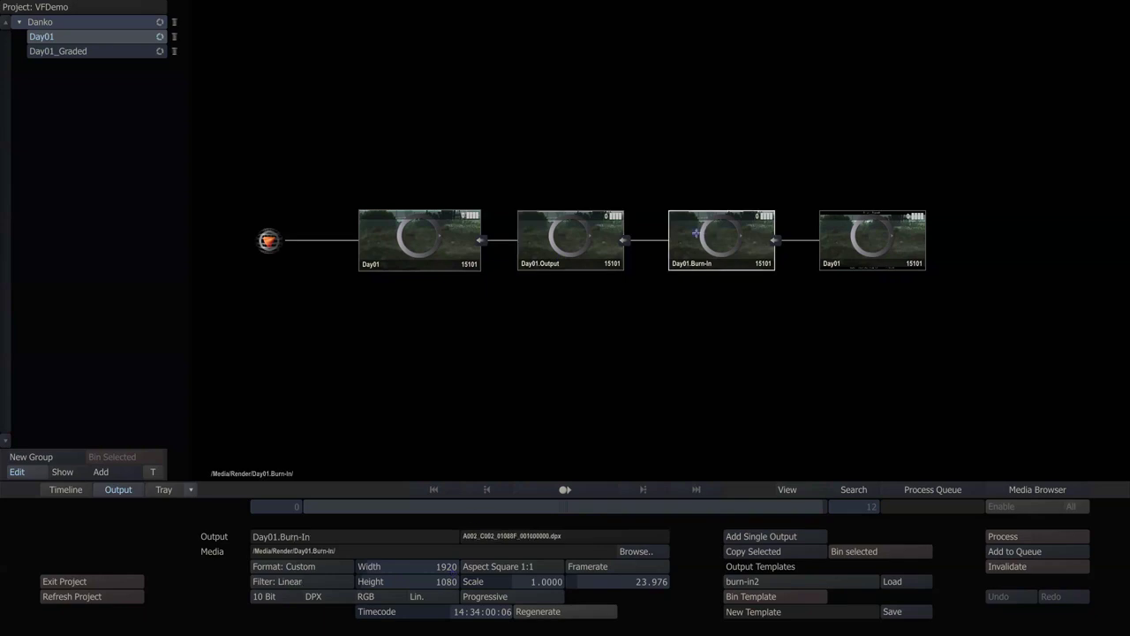
left_click(552, 493)
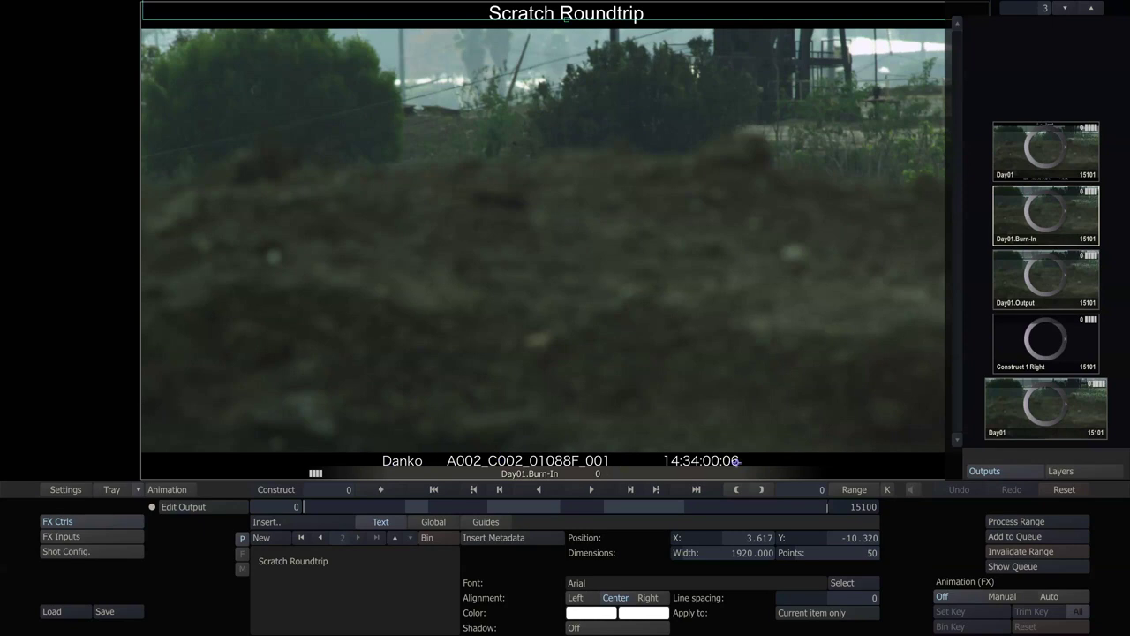
Switch the Scratch player to the Day01 clip from the Outputs tray
left_click(1018, 142)
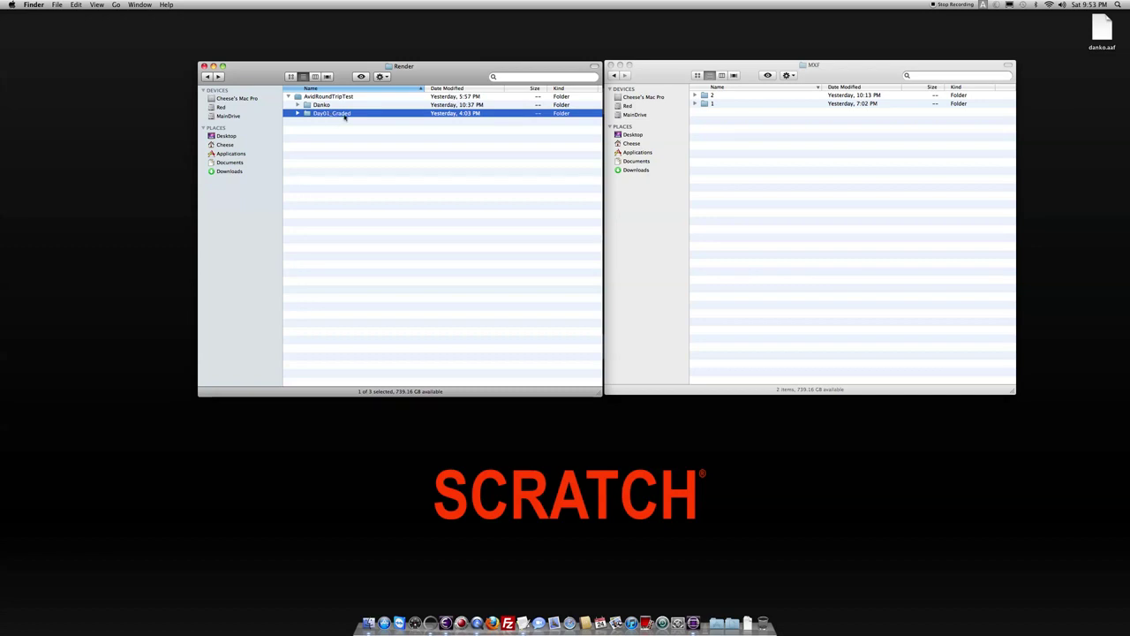
Expand the Danko render folder and its 001 clip folder to list the AAF, XML and MXF files
left_click(320, 105)
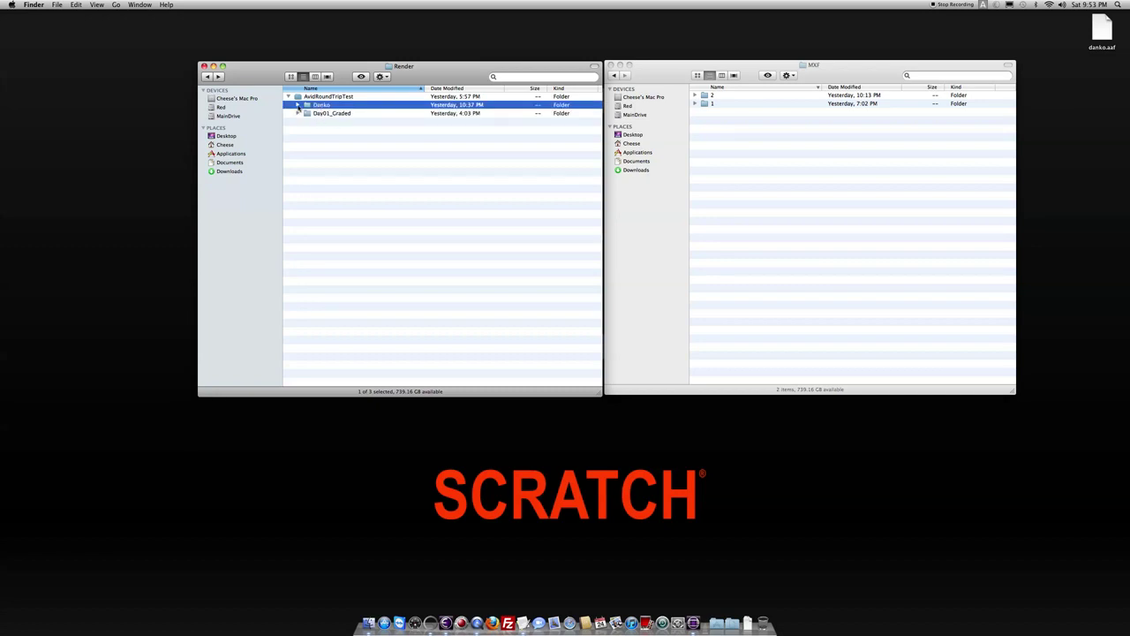
left_click(298, 106)
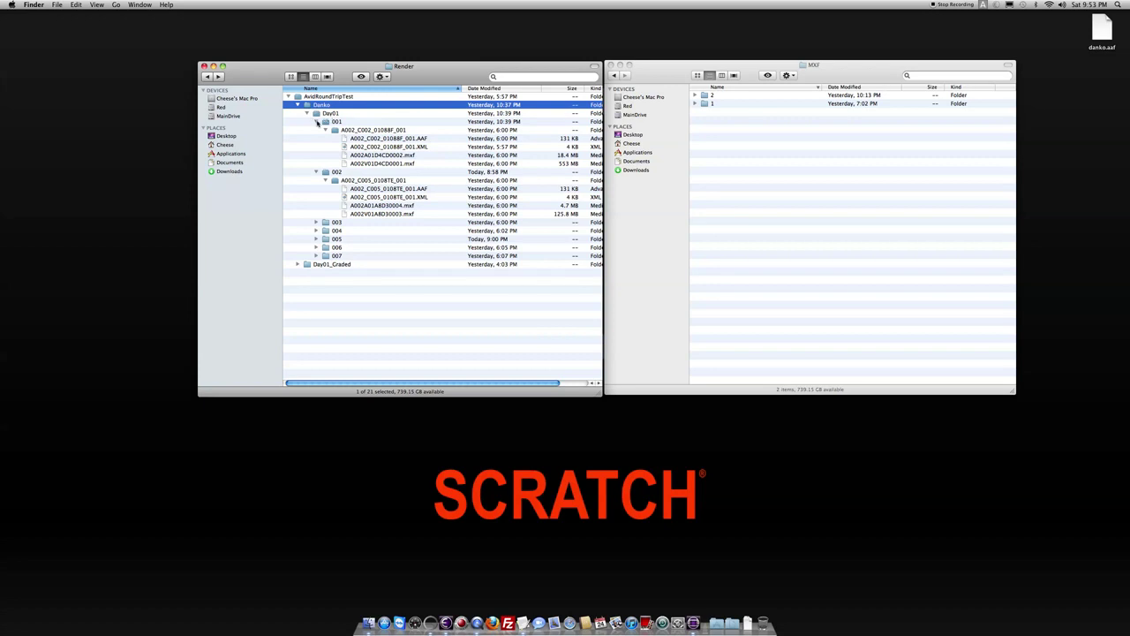
left_click(316, 121)
left_click(316, 130)
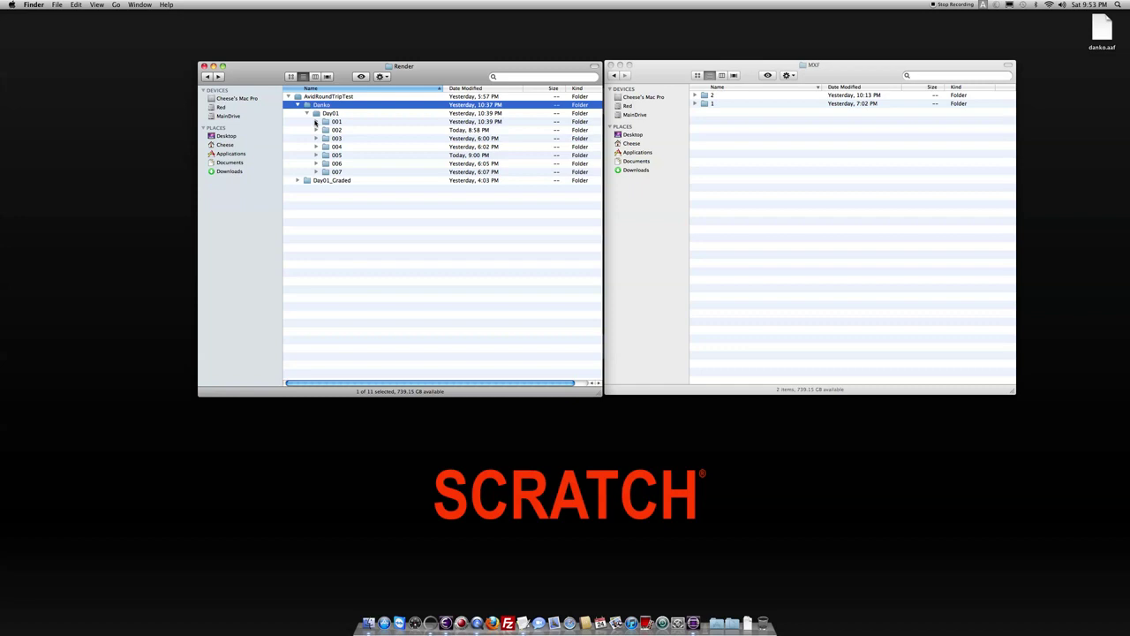
left_click(316, 121)
left_click(325, 130)
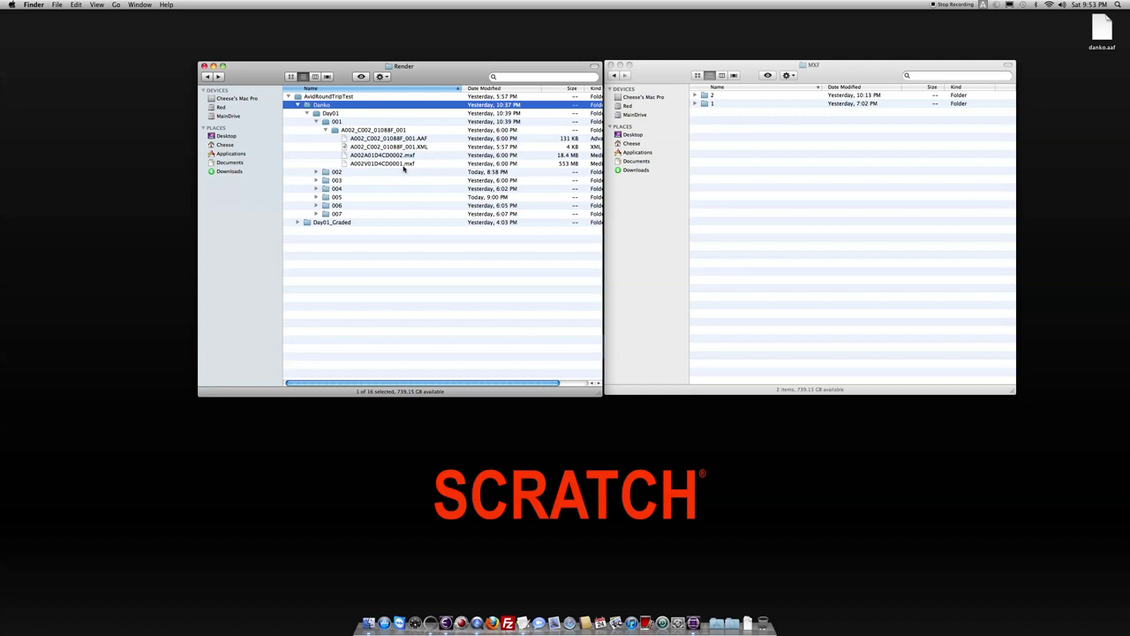
Inspect the video and audio MXF files, then open the Danko folder ready to search it
left_click(572, 165)
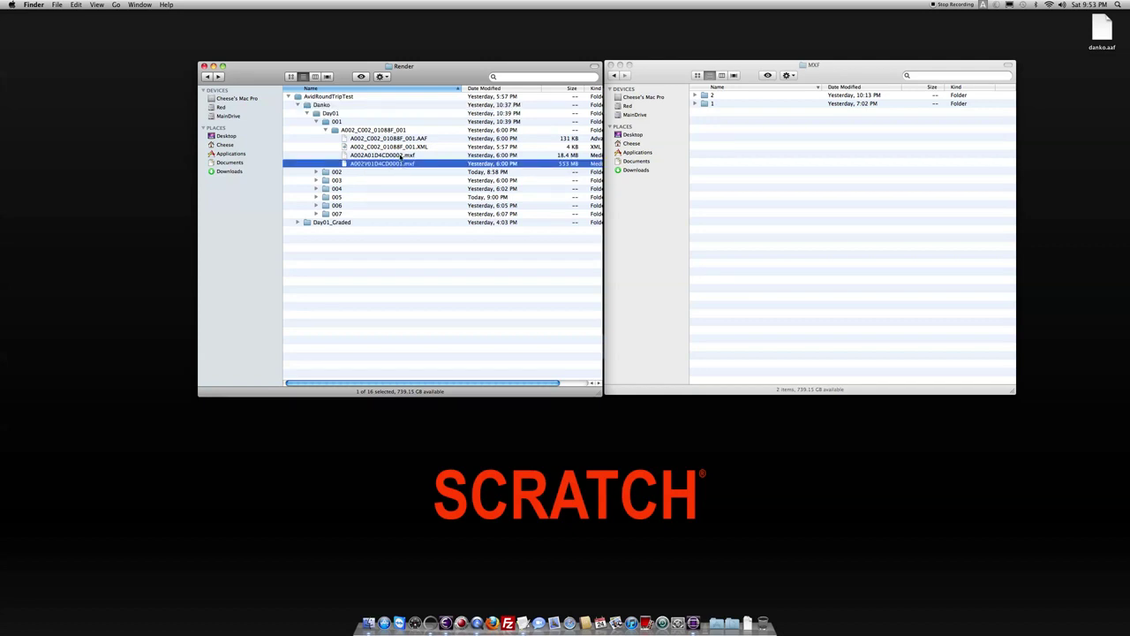
left_click(400, 156)
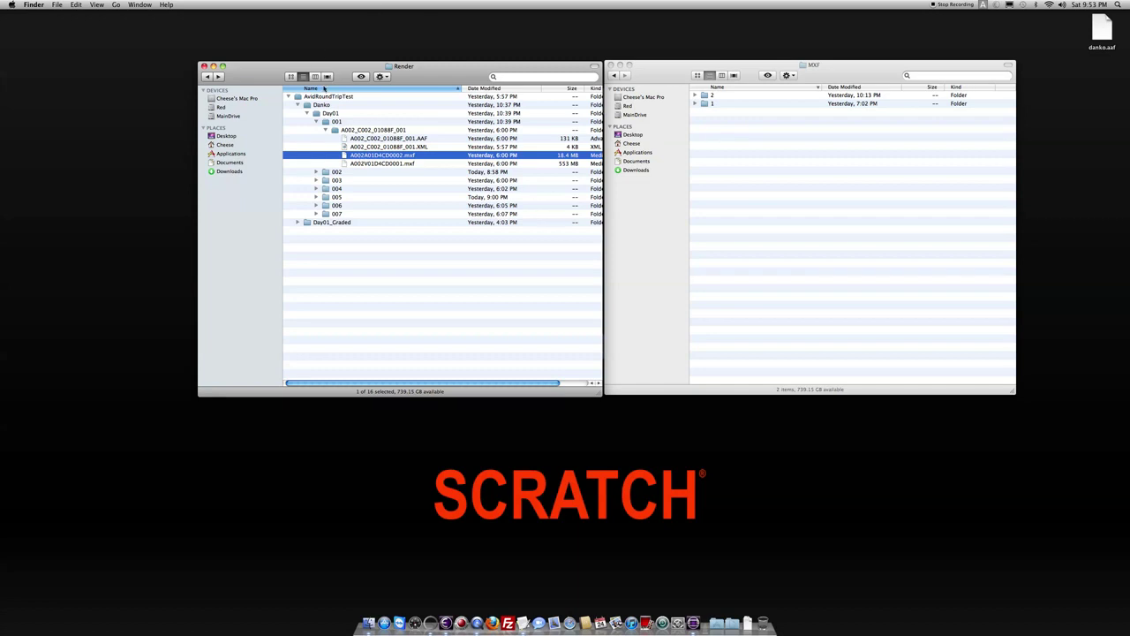
double_click(321, 104)
left_click(521, 78)
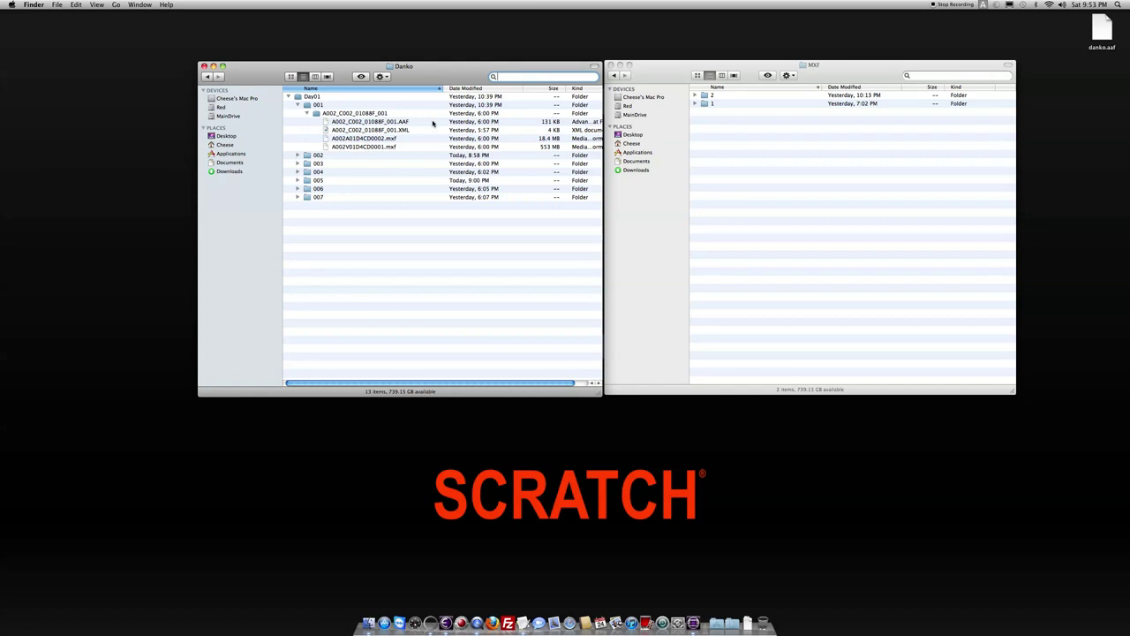
Search Danko for 'mxf' and copy all 14 MXF results into the MXF media folder
type("mxf")
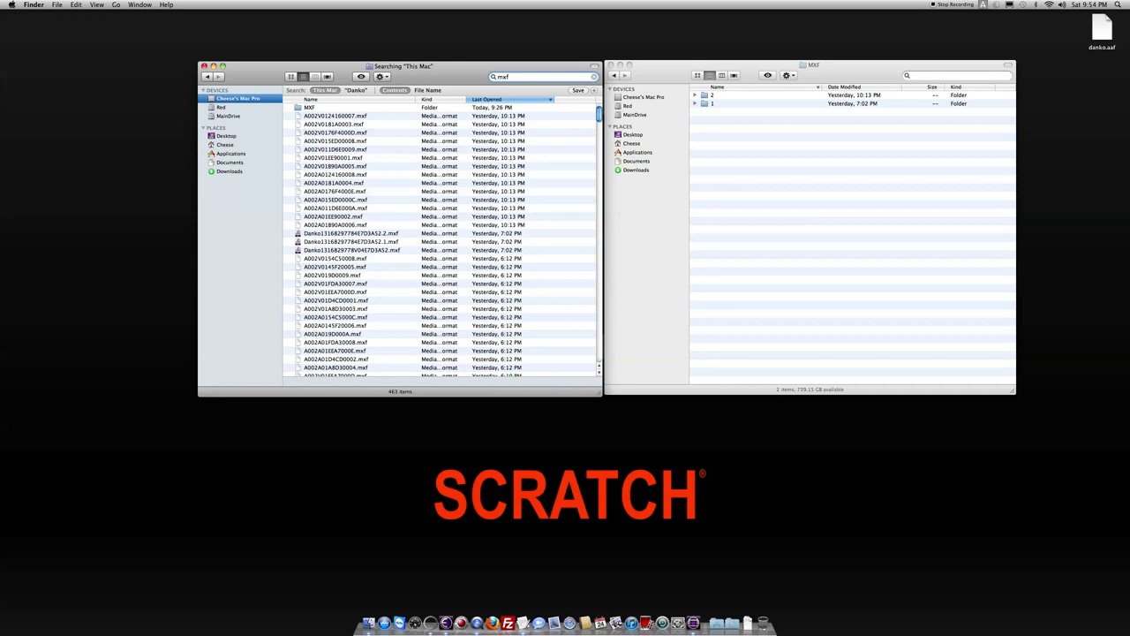
left_click(356, 90)
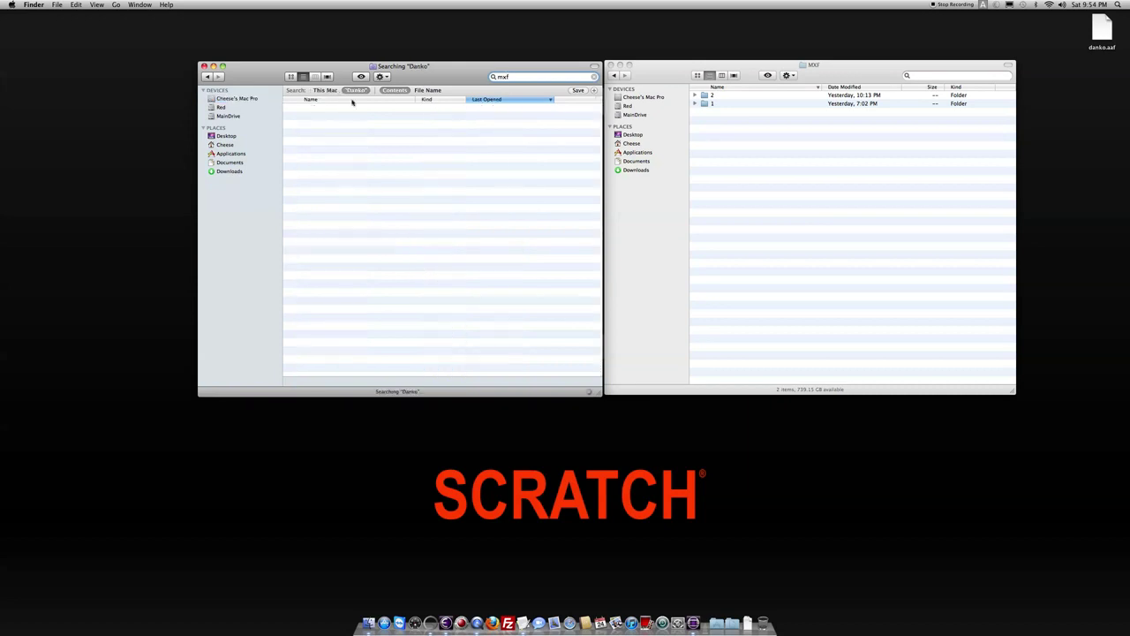
left_click_drag(346, 270, 263, 59)
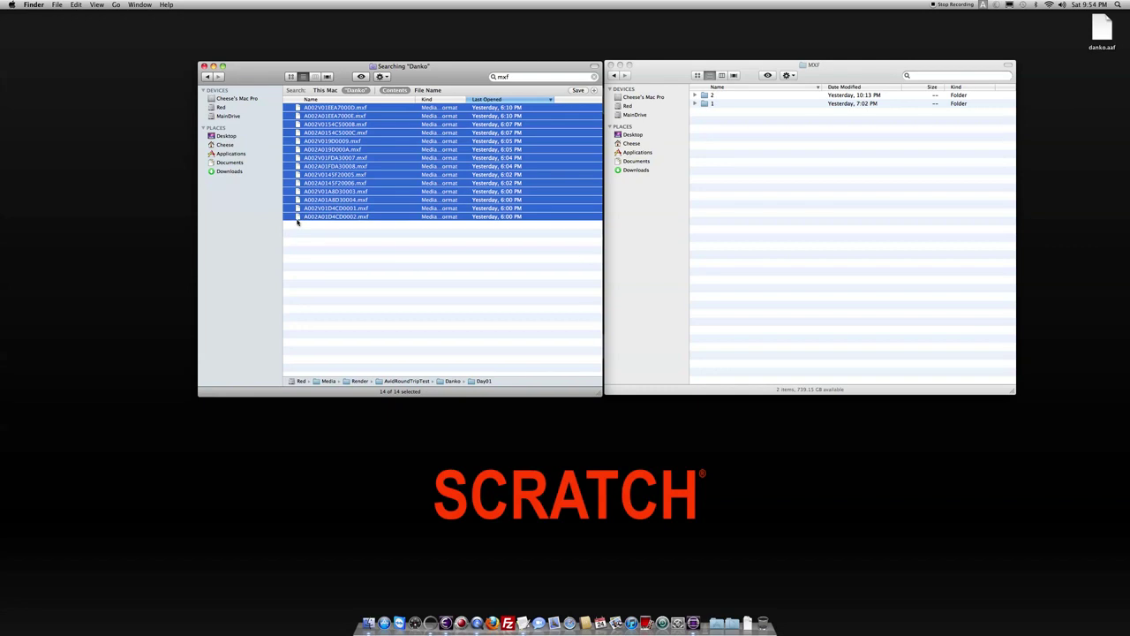
left_click_drag(297, 219, 709, 106)
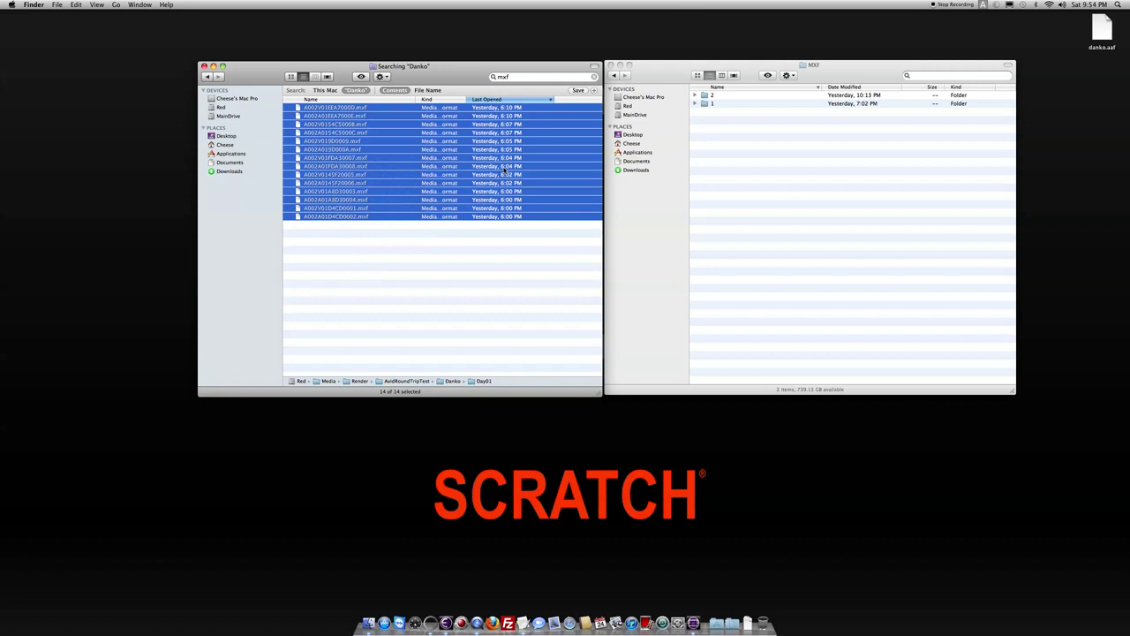
Expand Red > Avid MediaFiles > MXF > 1 to show the copied media files
left_click(614, 78)
left_click(614, 78)
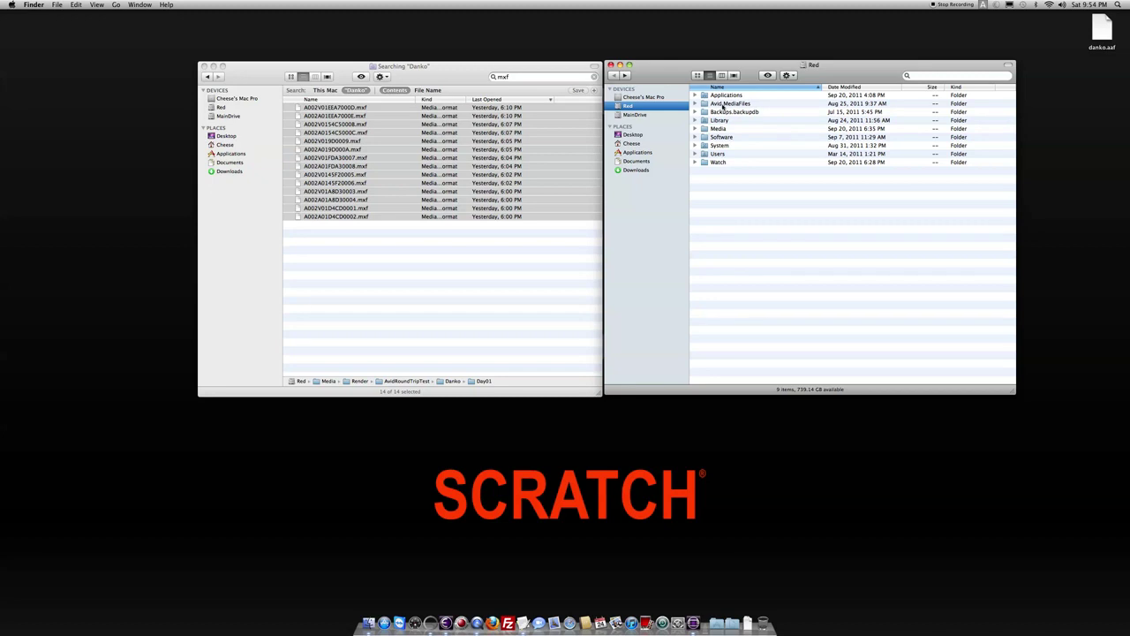
left_click(698, 107)
left_click(695, 104)
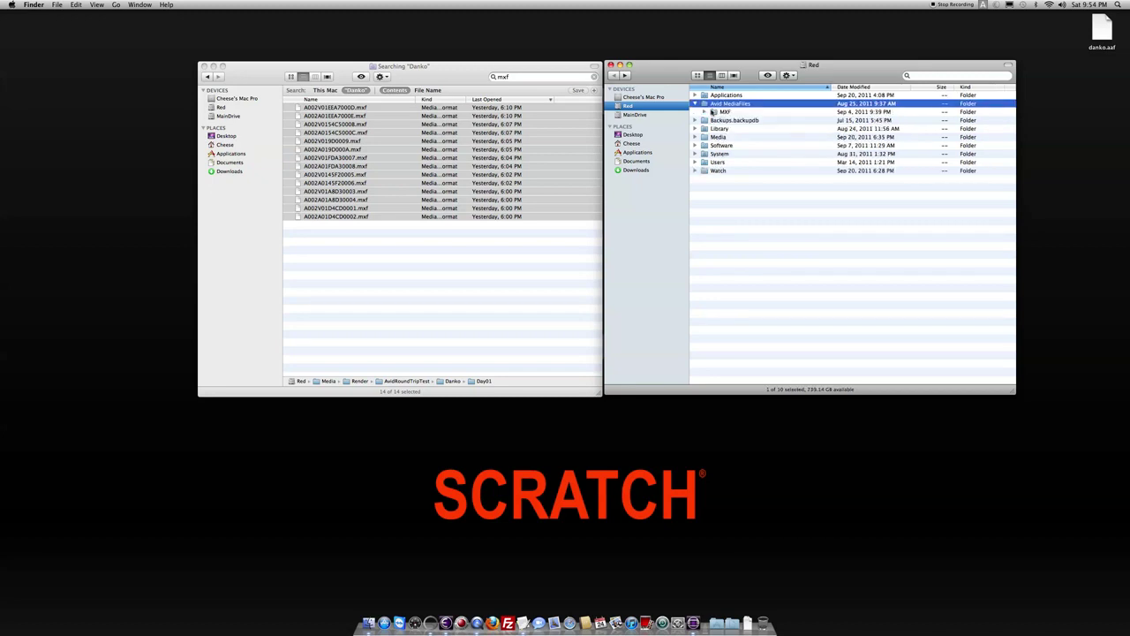
left_click(703, 113)
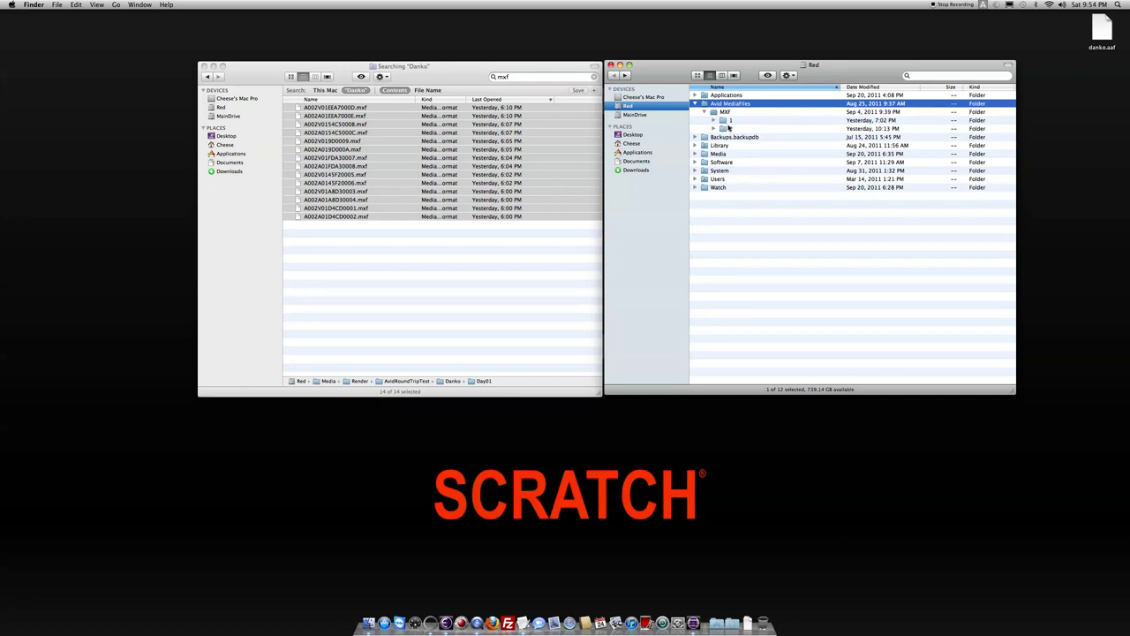
left_click(714, 120)
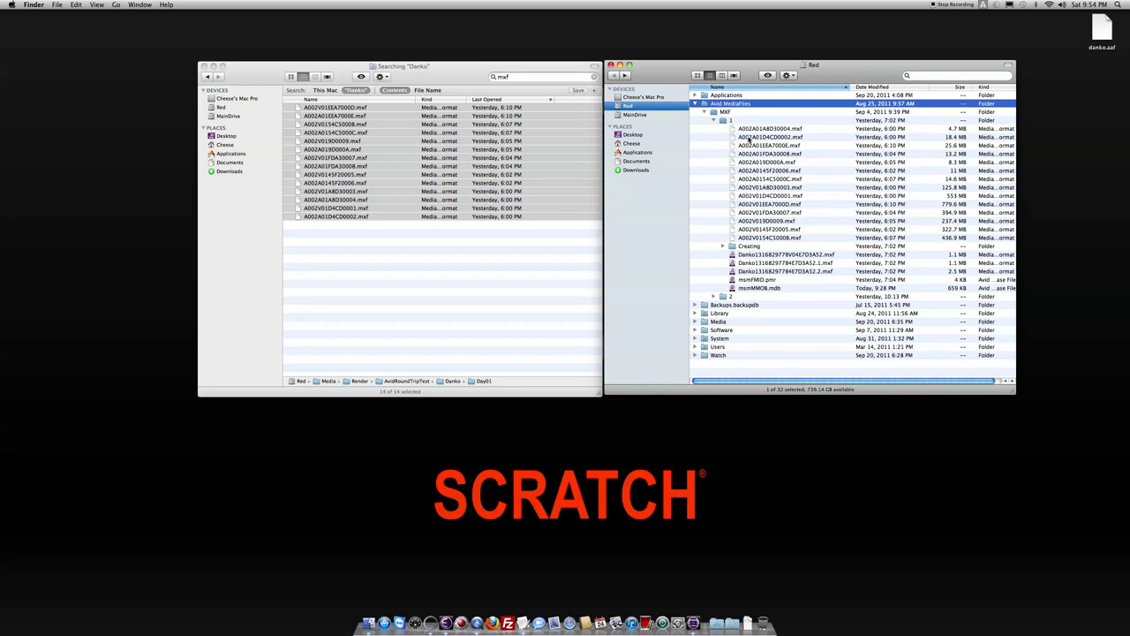
Search Danko for 'aaf', select all 7 AAF results, and launch Avid Media Composer
left_click(512, 77)
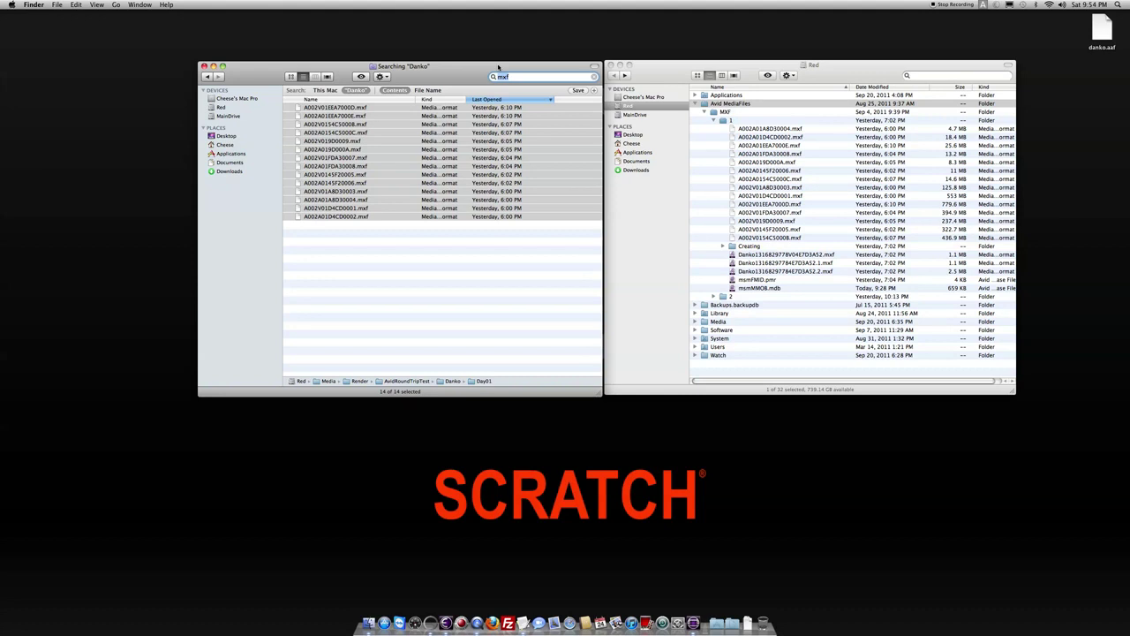
type("aaf")
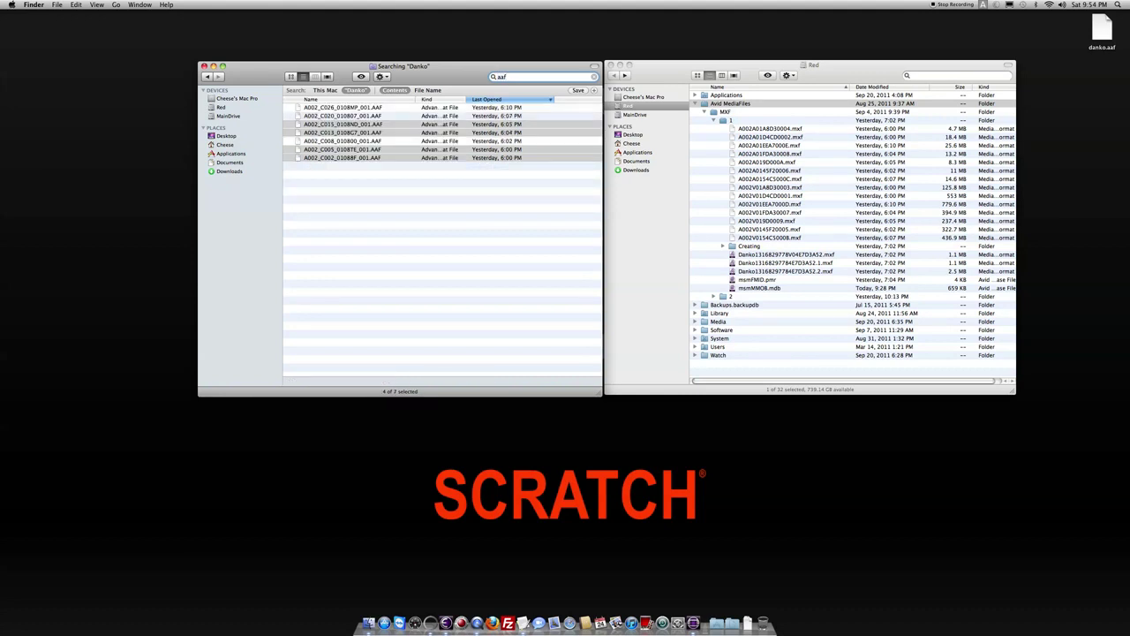
left_click(447, 217)
key("super+a")
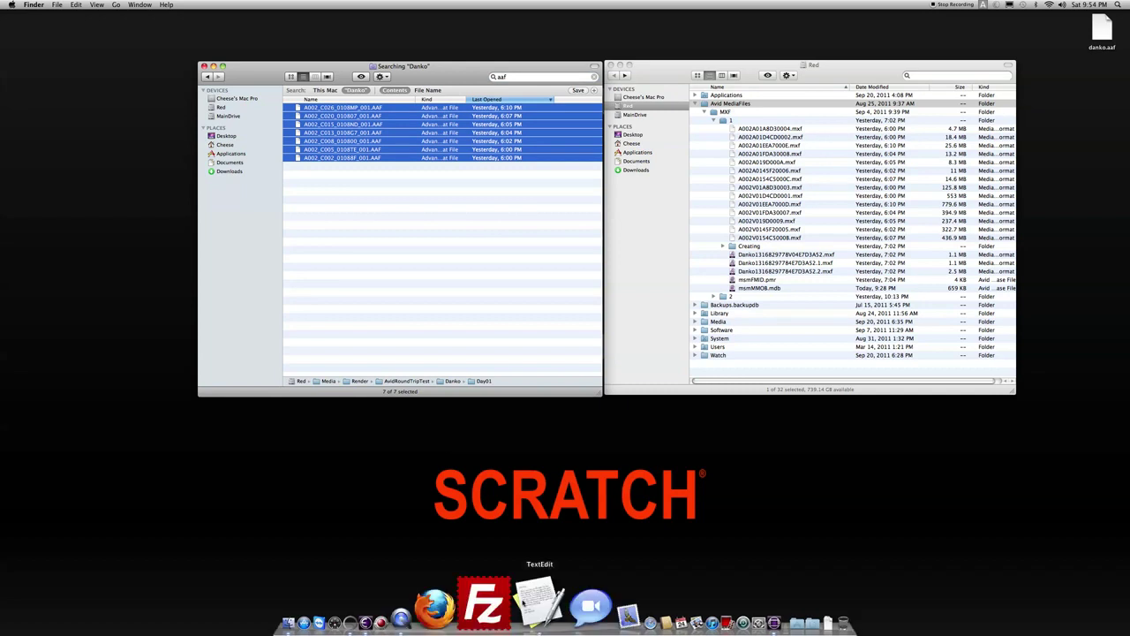
left_click(693, 603)
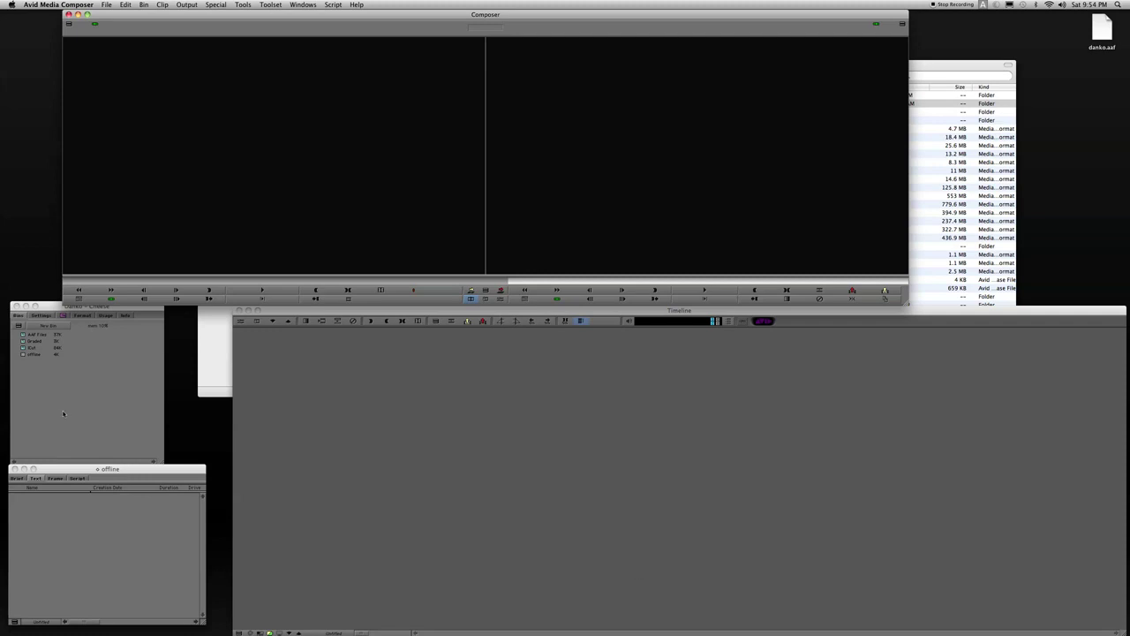
Drag the 7 selected AAF files from the Finder search into the Avid offline bin
left_click(83, 474)
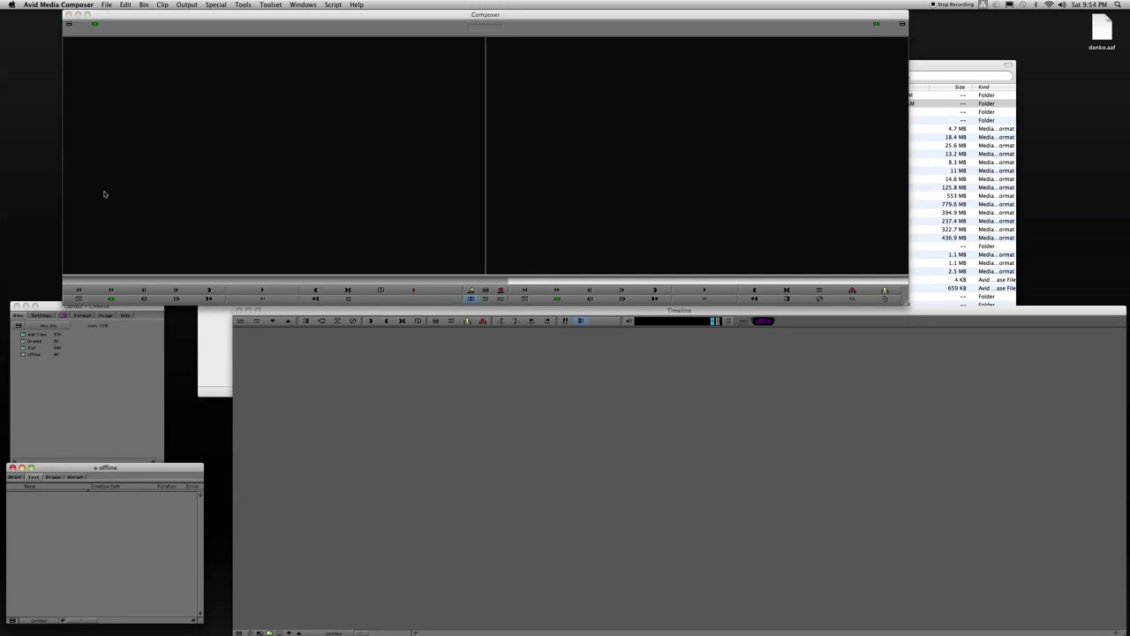
left_click(210, 331)
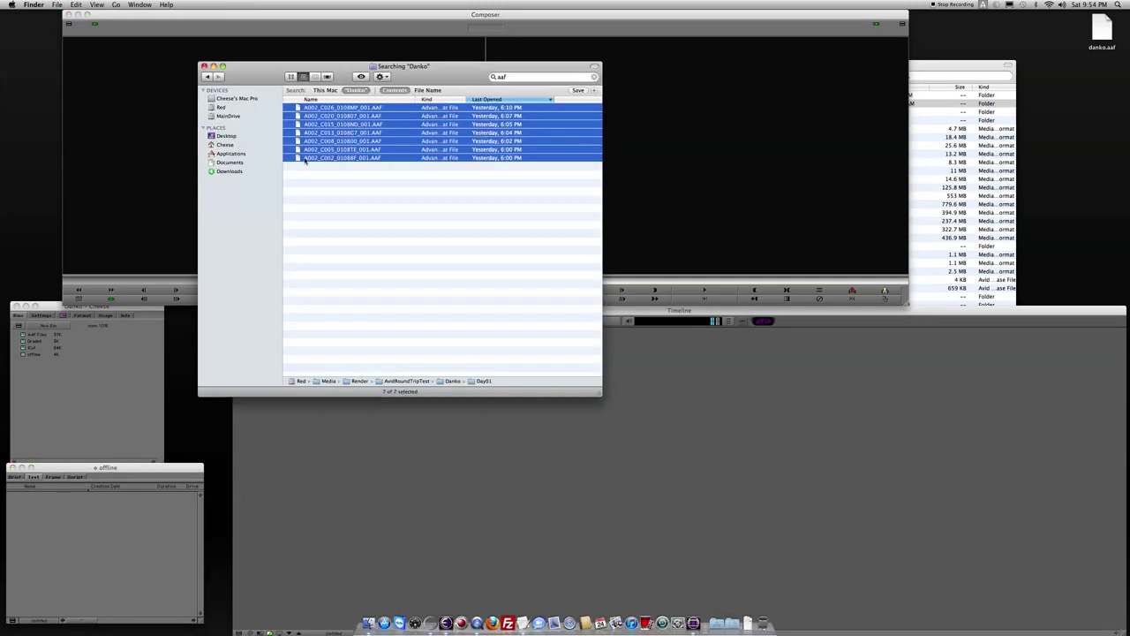
left_click_drag(301, 158, 91, 536)
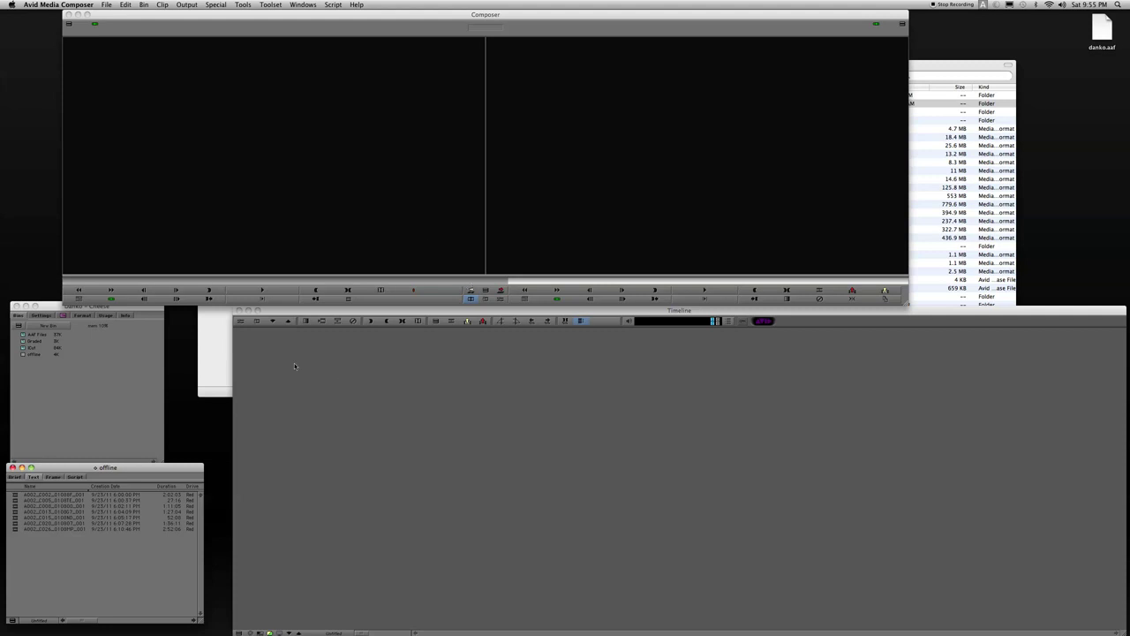
Load A002_C002_0108BF_001 in the source monitor and edit it into a new sequence
double_click(14, 495)
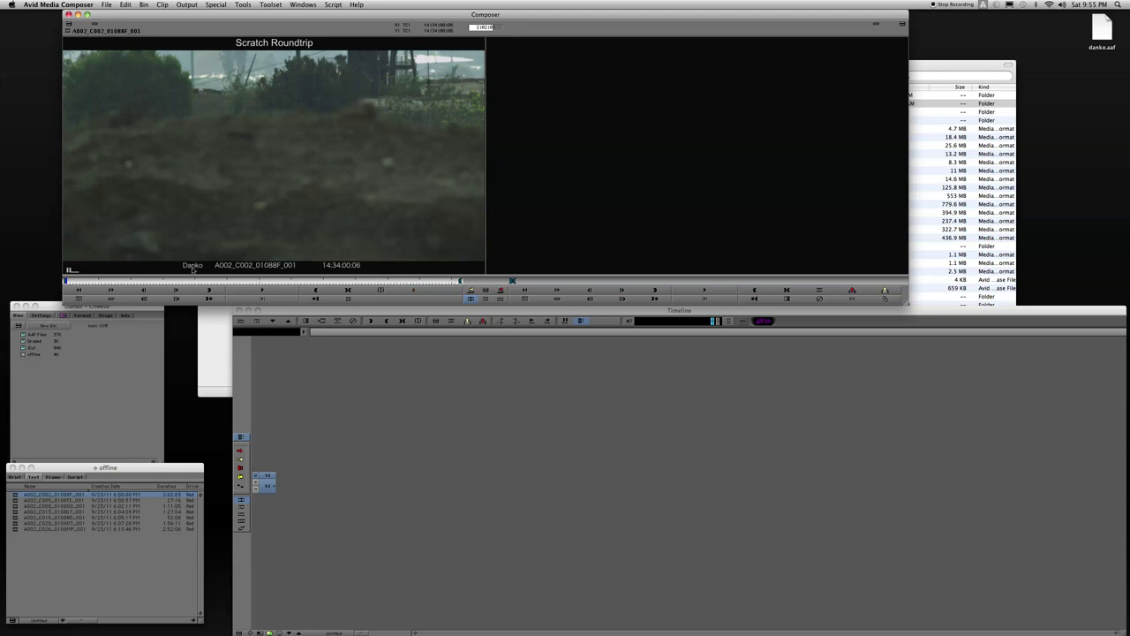
left_click_drag(166, 281, 307, 288)
left_click(467, 320)
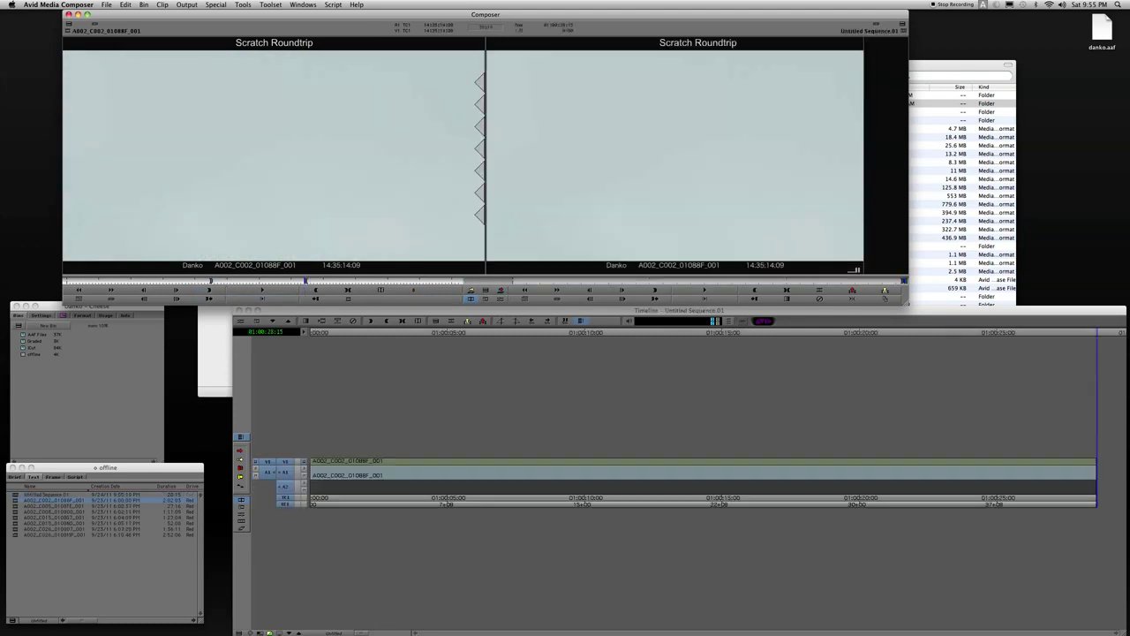
Load A002_C013 and mark its portion from the start to the end
double_click(20, 516)
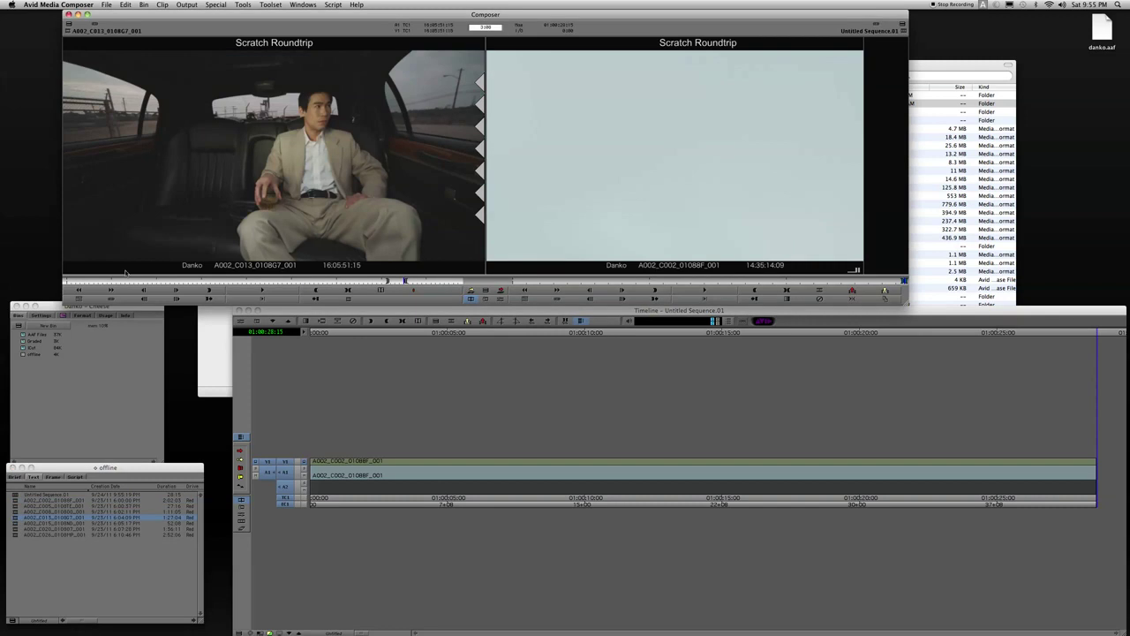
left_click(152, 281)
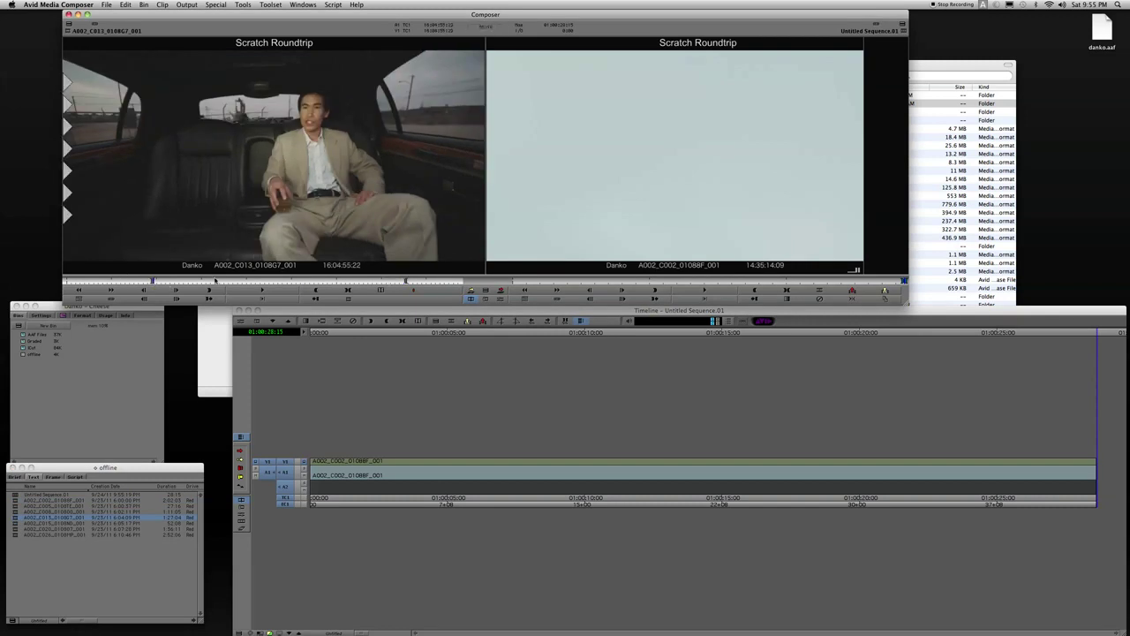
key("End")
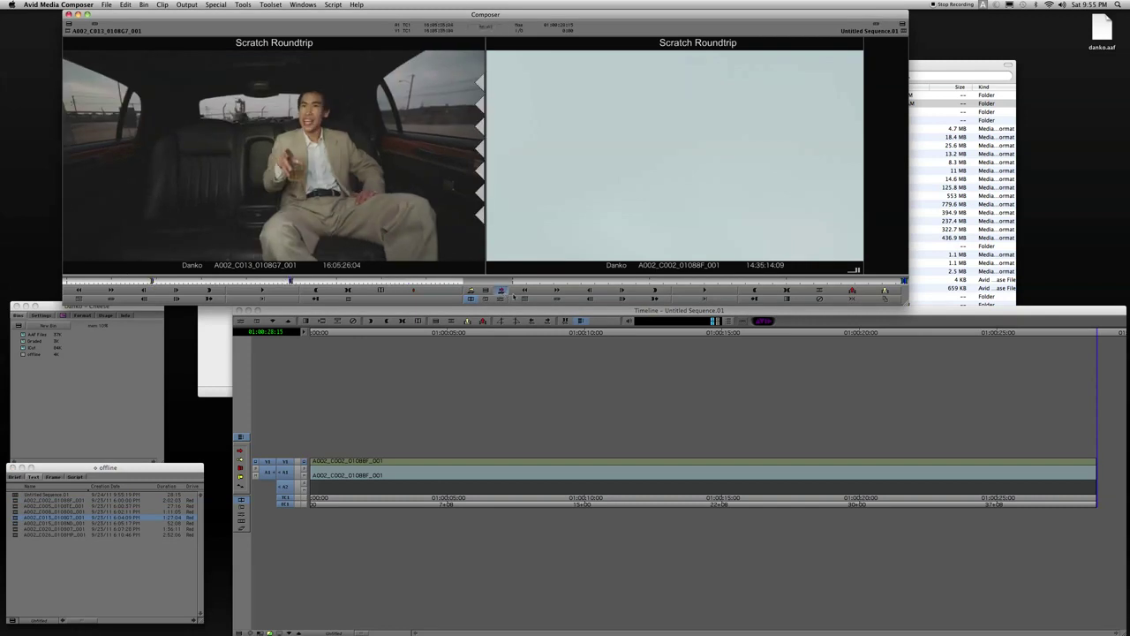
Splice A002_C013 after A002_C002 and apply the Image > Flop effect to A002_C002
key("v")
left_click(63, 315)
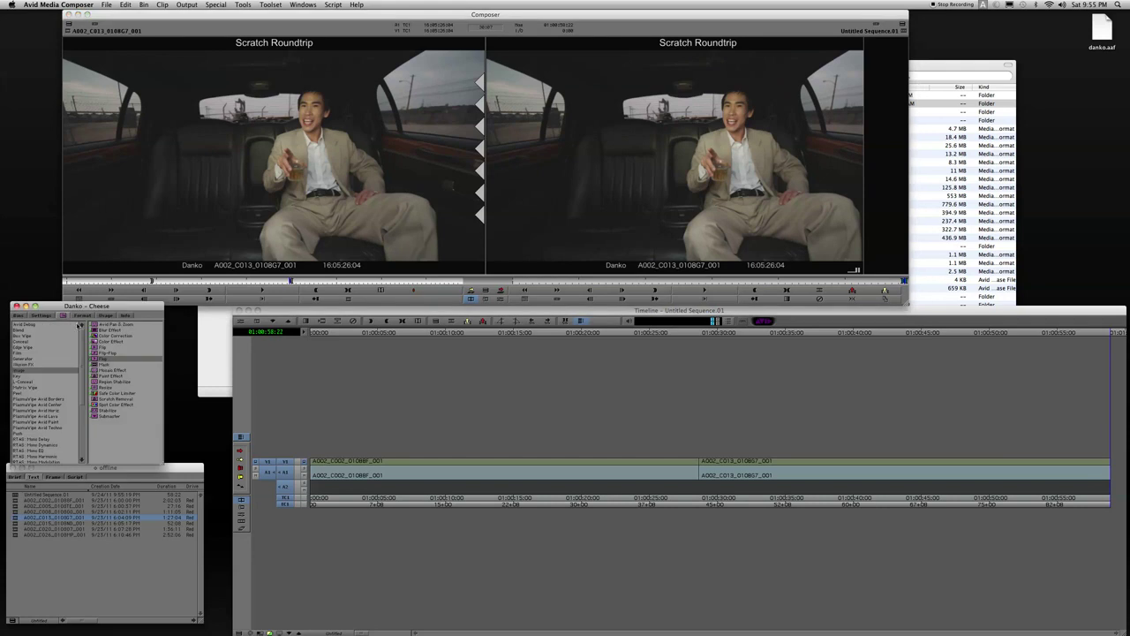
left_click_drag(99, 361, 381, 466)
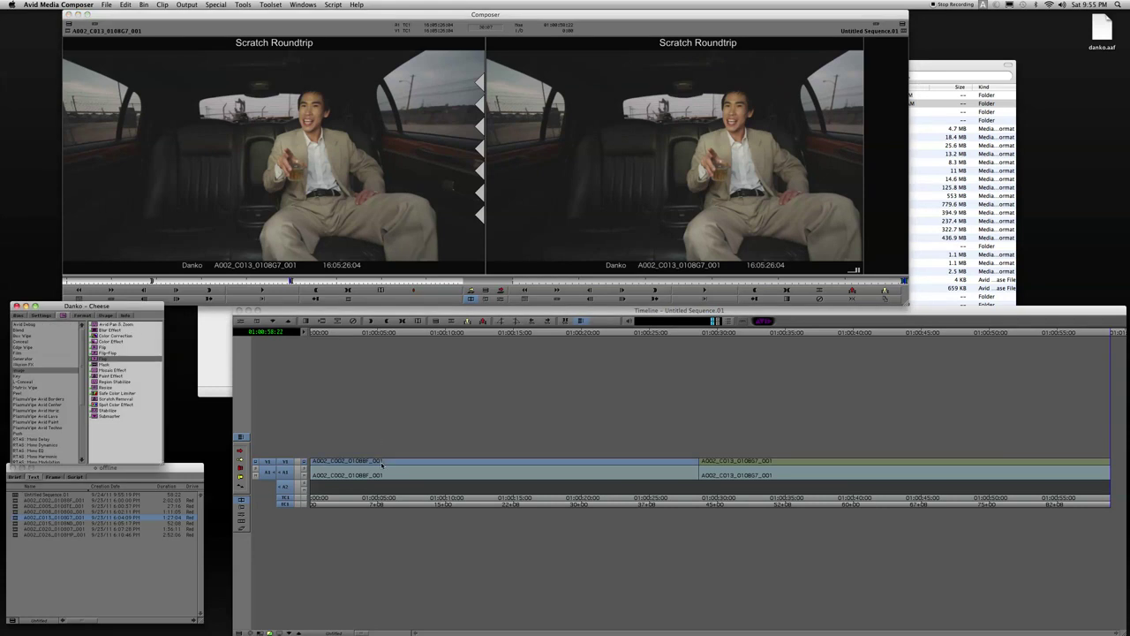
left_click(432, 358)
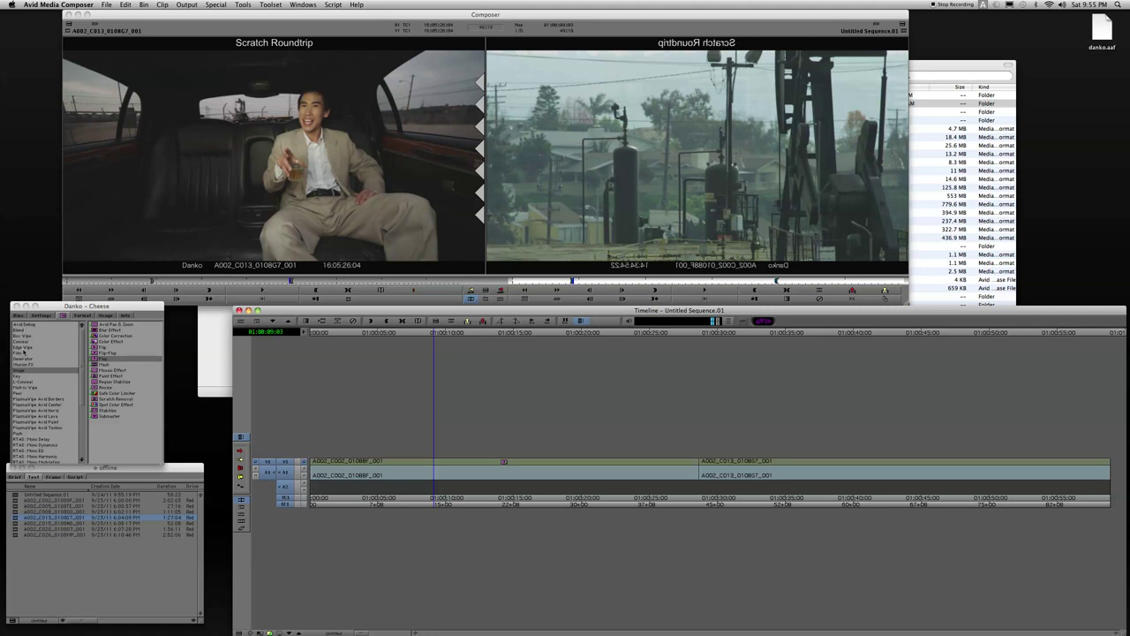
Apply a Blend > Dissolve at the A002_C002/A002_C013 cut and scrub across it
left_click(57, 330)
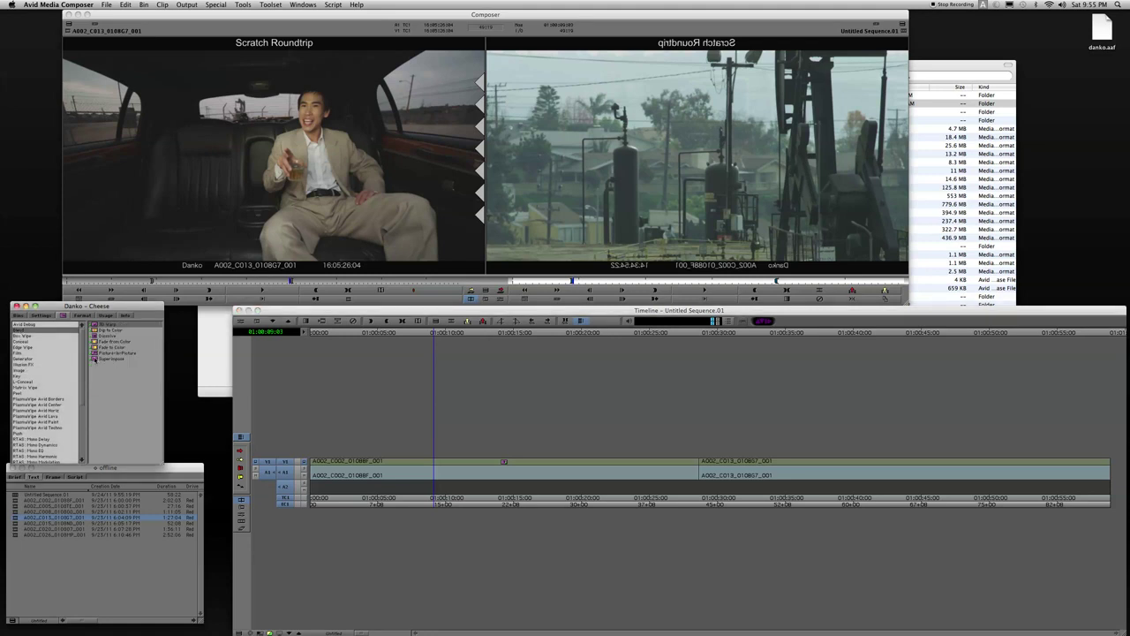
left_click(110, 336)
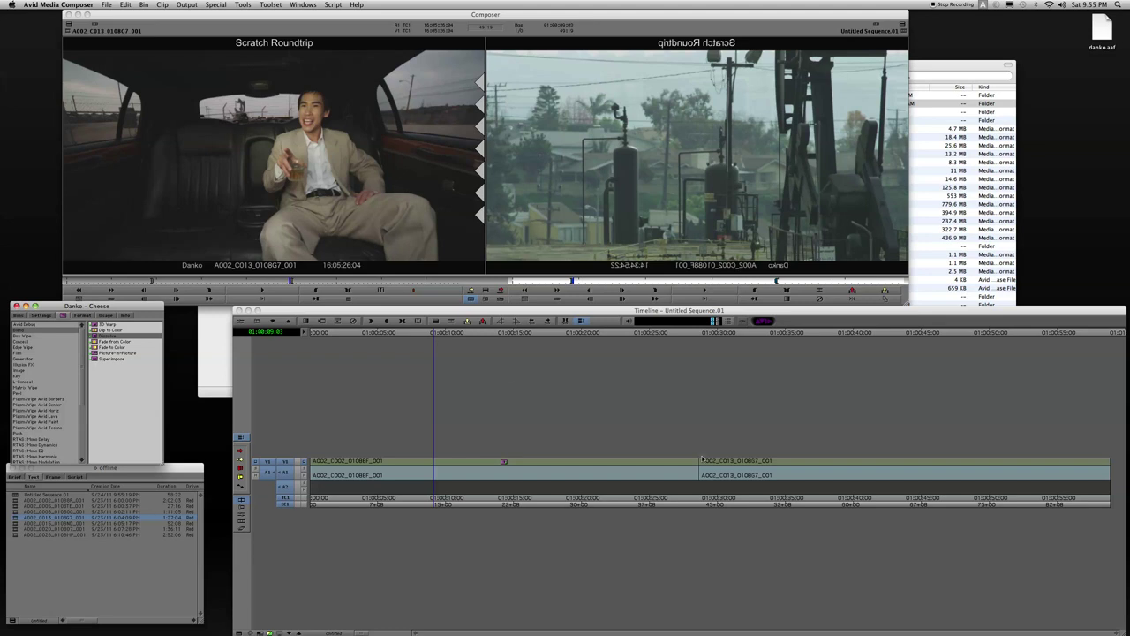
left_click(704, 470)
left_click_drag(701, 335, 638, 344)
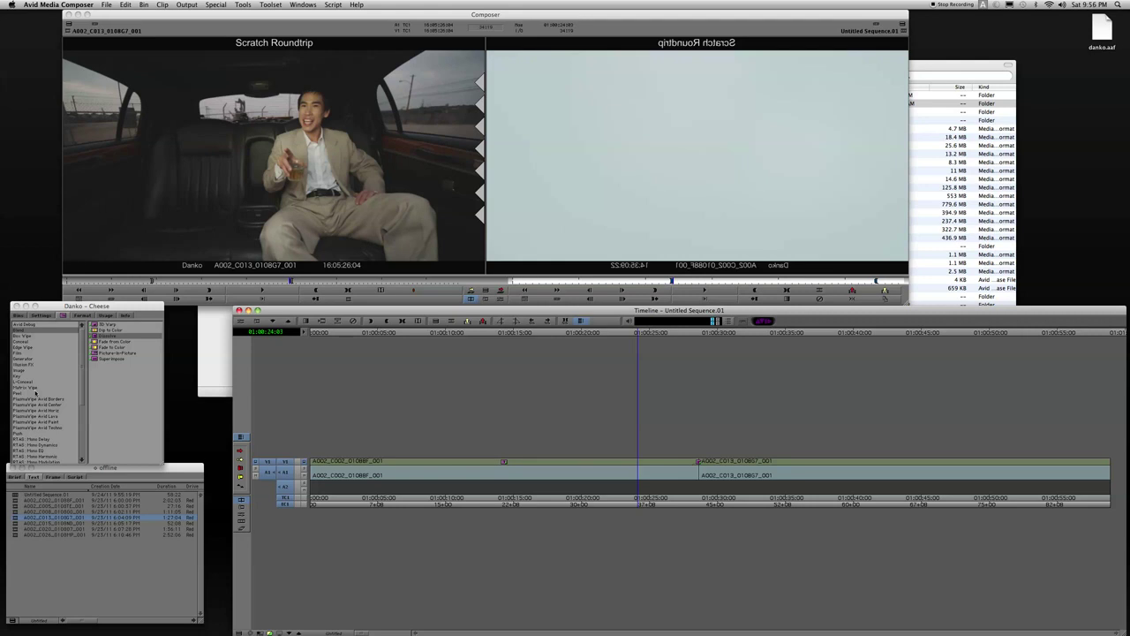
Open the danko sequence from the Cut bin and scrub through its first graded frames
left_click(17, 315)
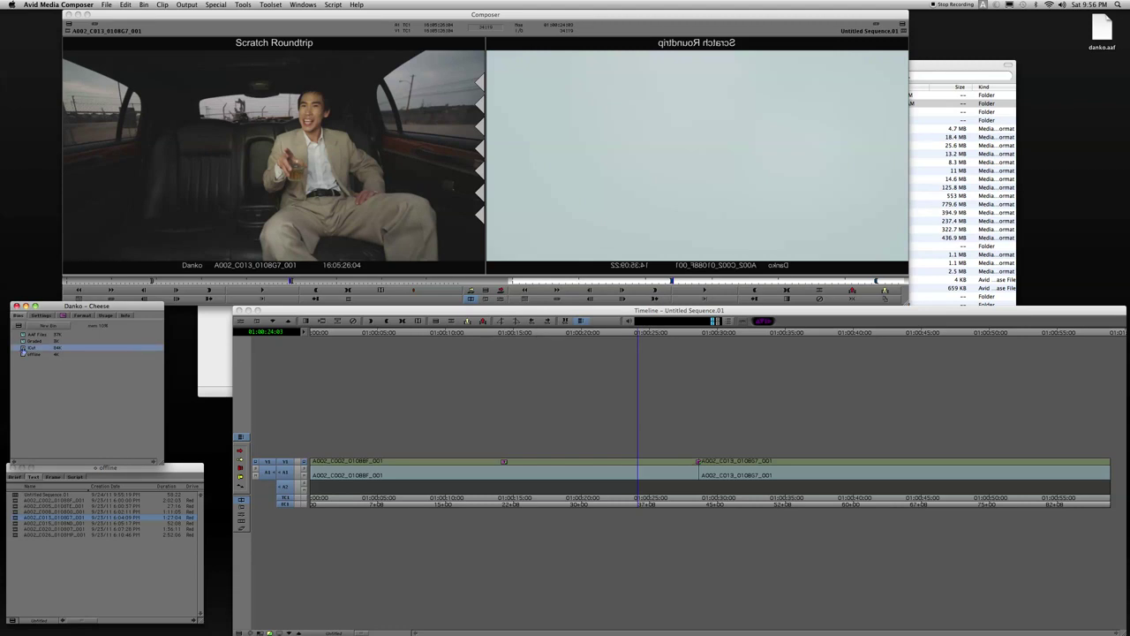
double_click(30, 348)
double_click(36, 406)
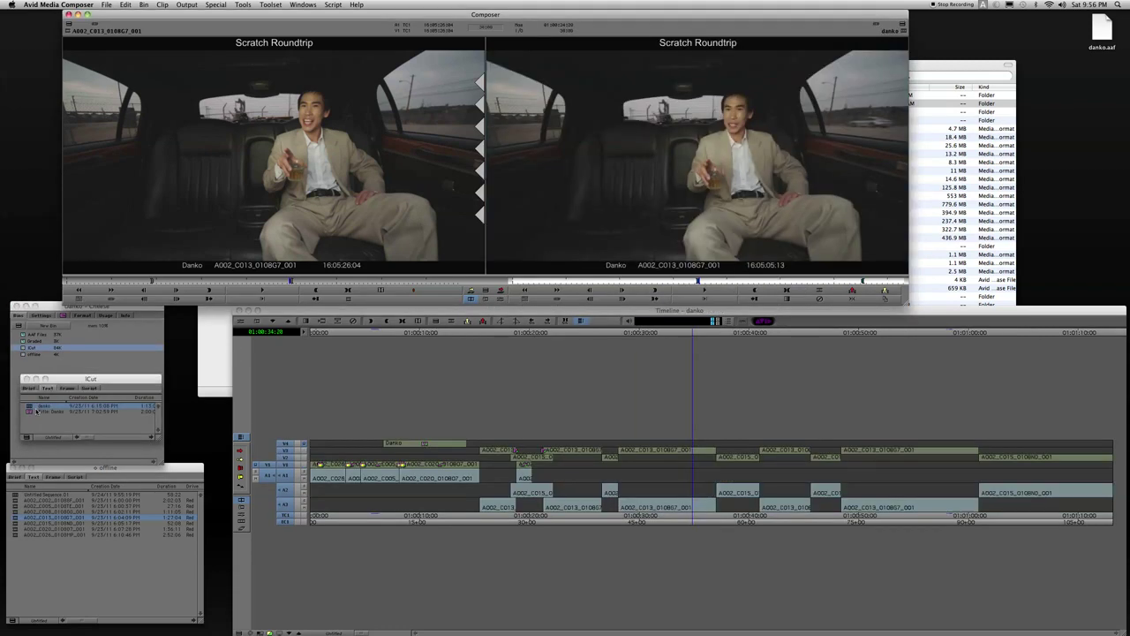
left_click(349, 336)
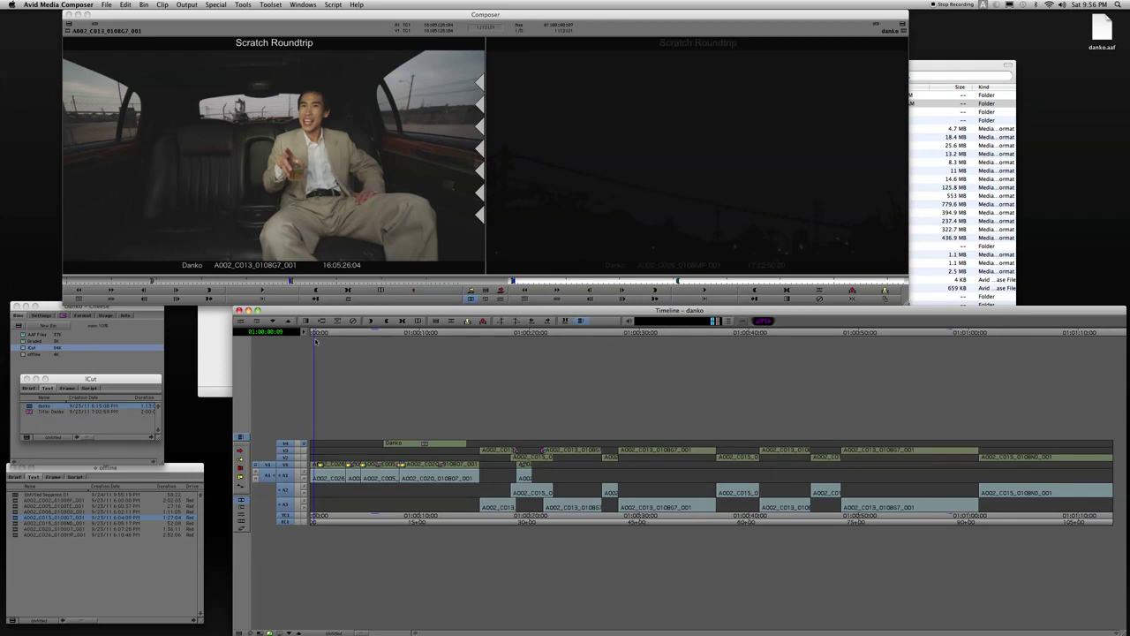
left_click_drag(349, 336, 354, 474)
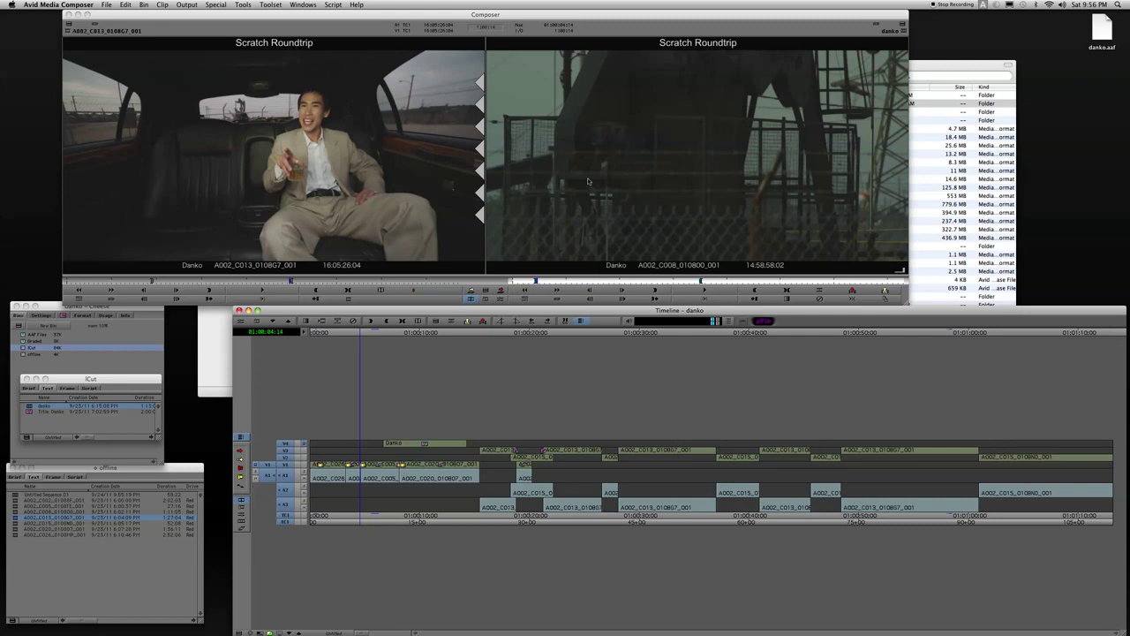
mouse_move(462, 629)
In Scratch, check the Day01_Graded output's HD 1080-24 DNxHD 175x codec, then return to Finder
left_click(432, 623)
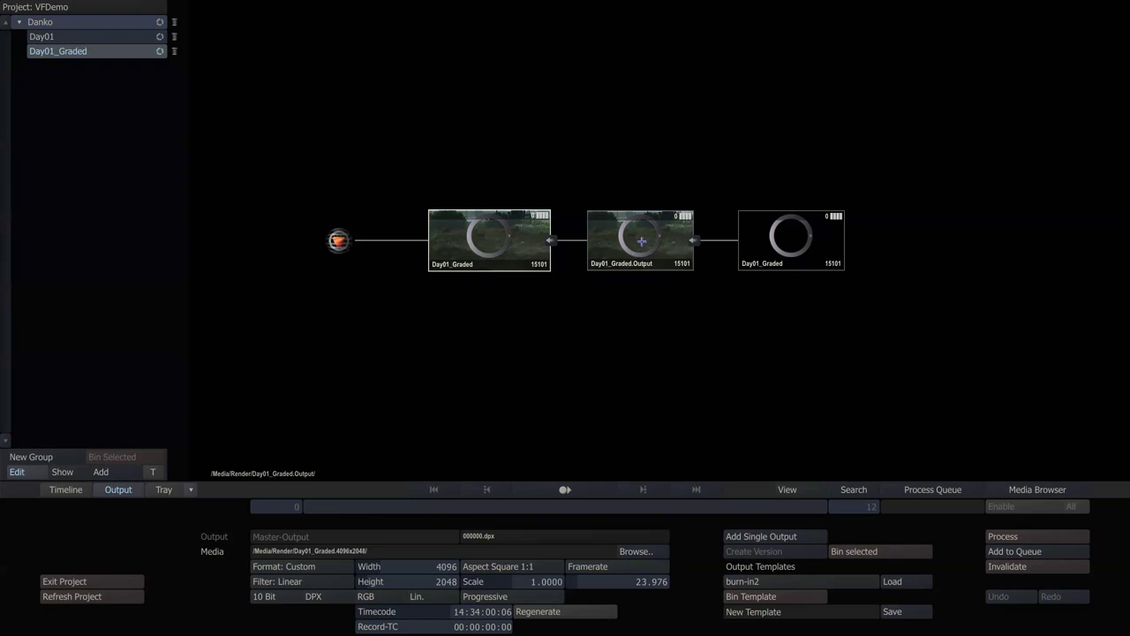
left_click(783, 242)
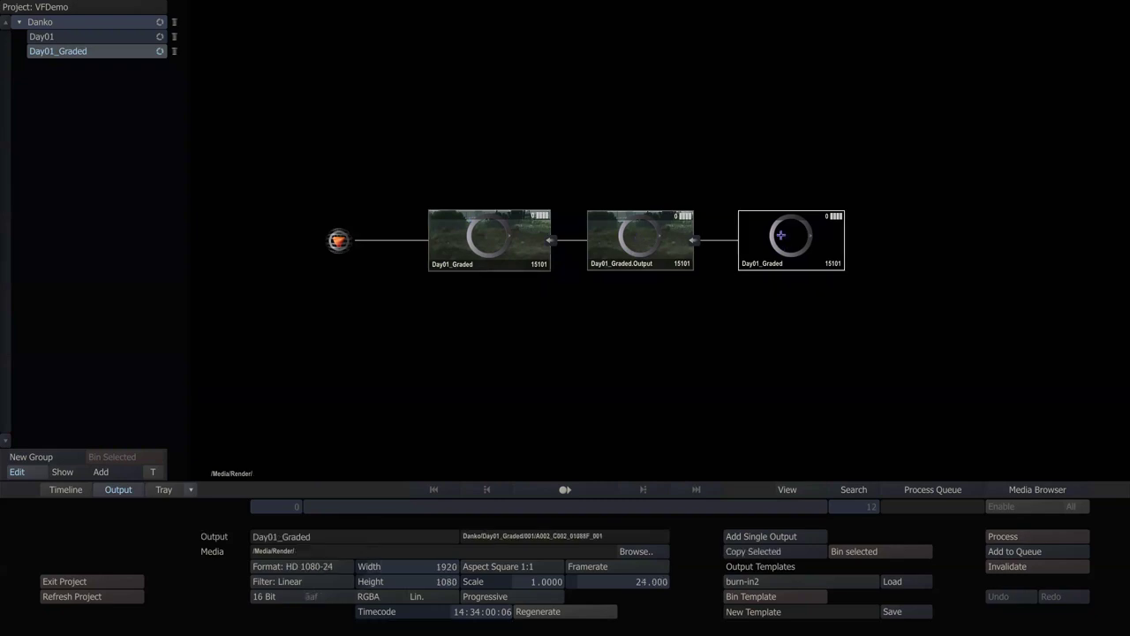
left_click(564, 488)
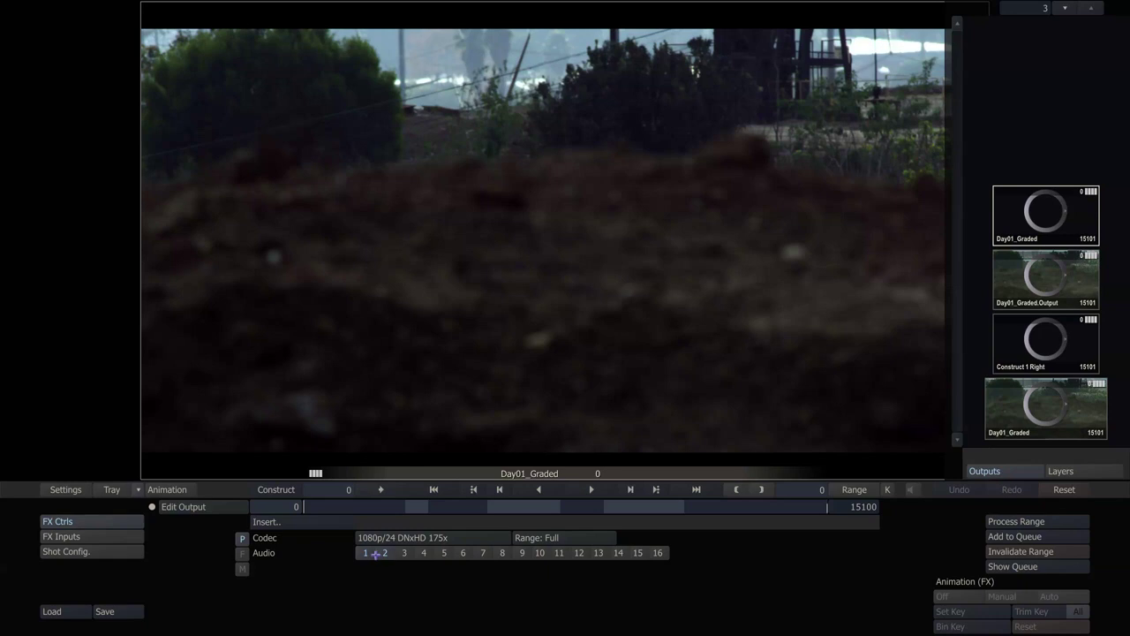
left_click(251, 491)
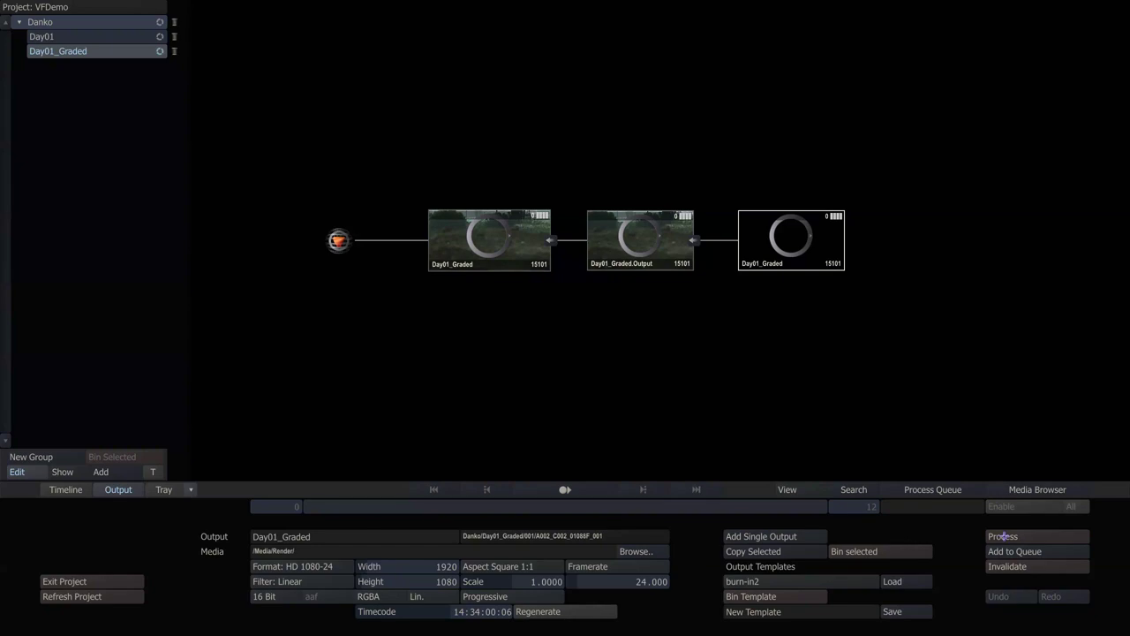
key("super+Tab")
key("super+Tab")
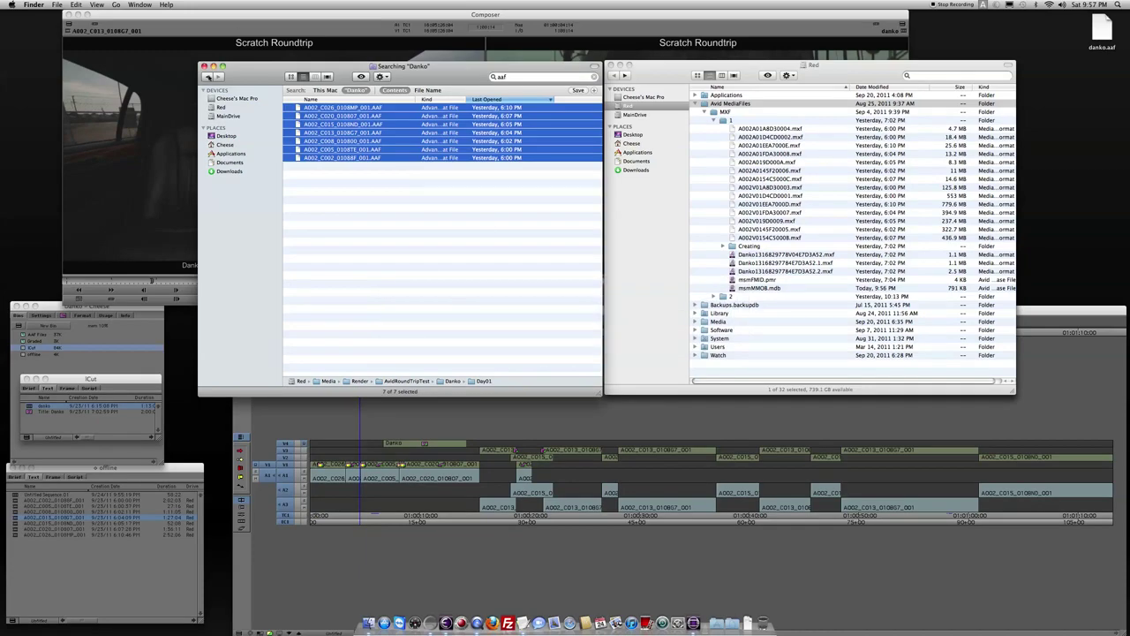
Return to the Render folder and open Day01_Graded to show clip folders 001–007
left_click(208, 77)
left_click(208, 77)
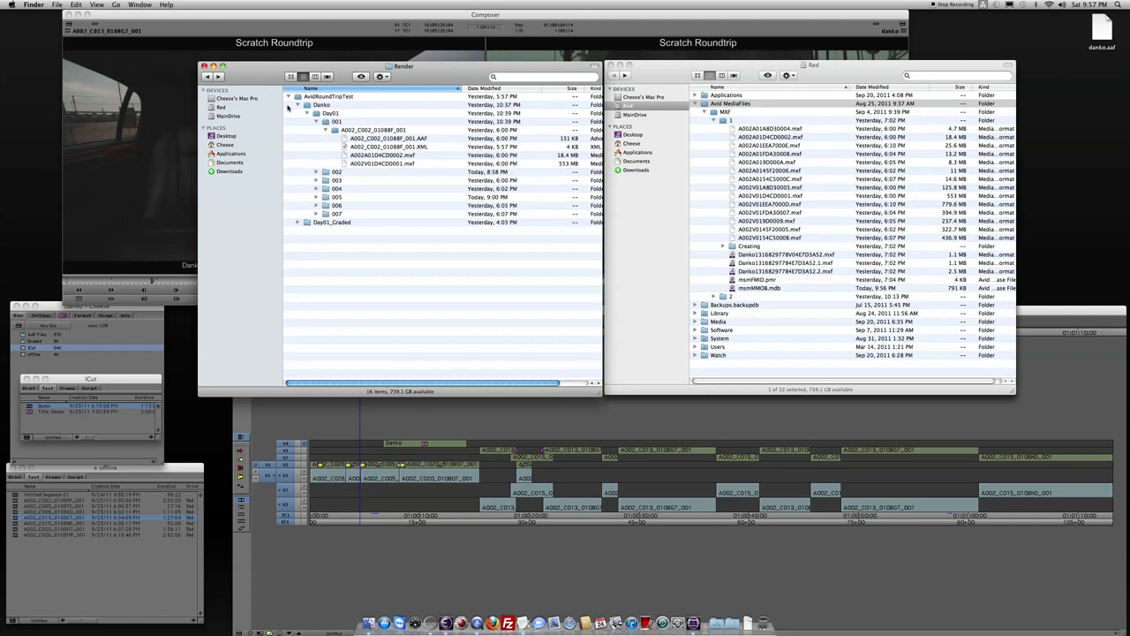
left_click(307, 115)
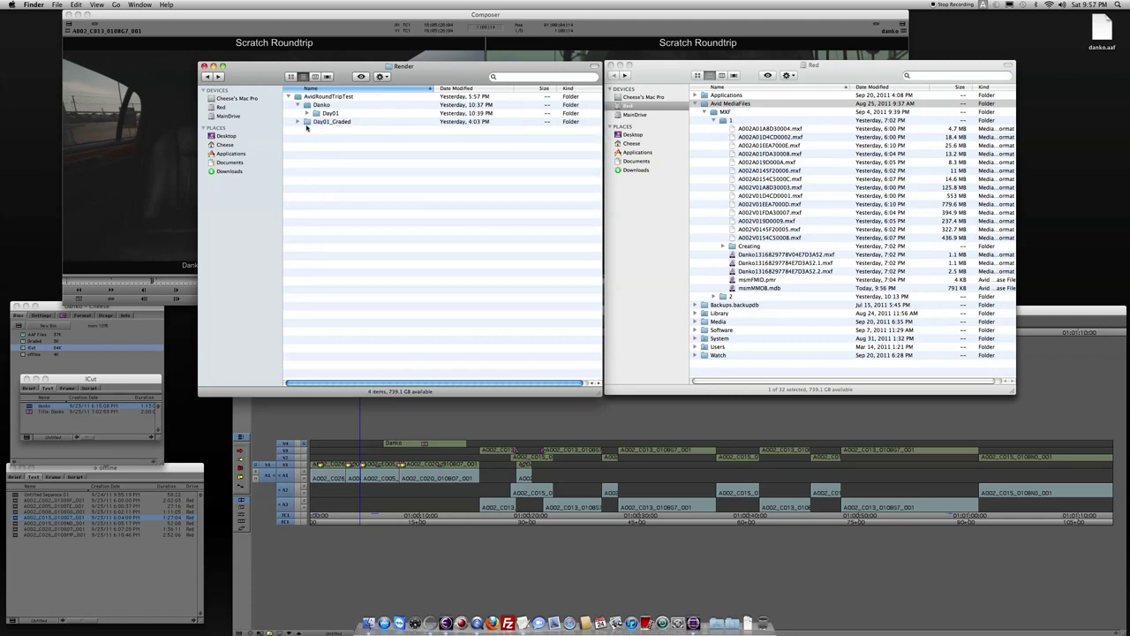
left_click(297, 122)
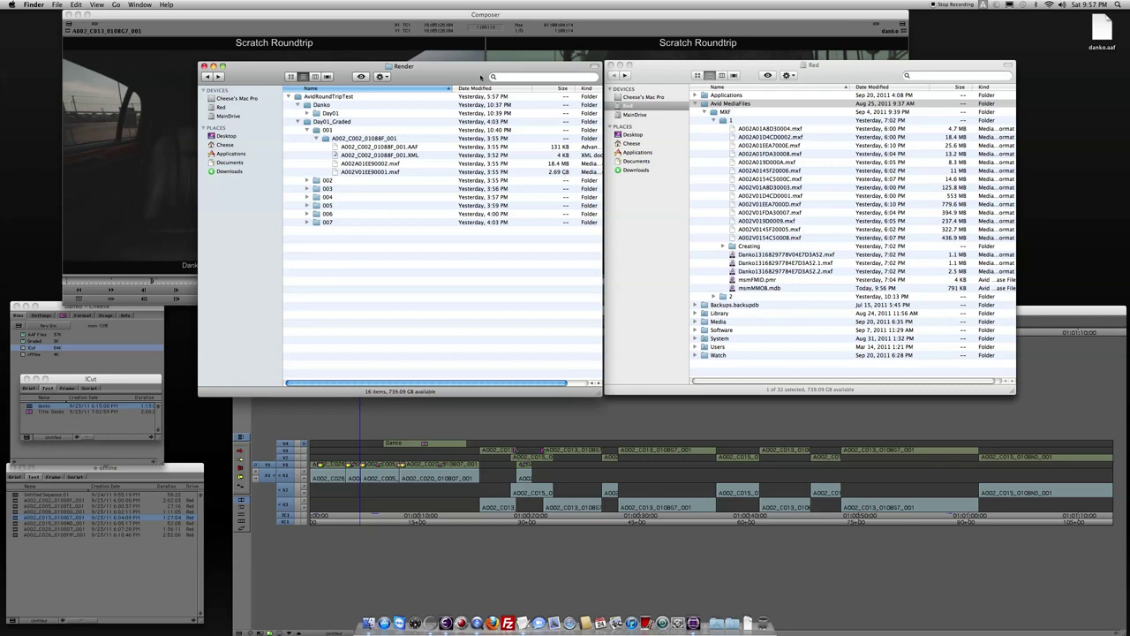
double_click(304, 122)
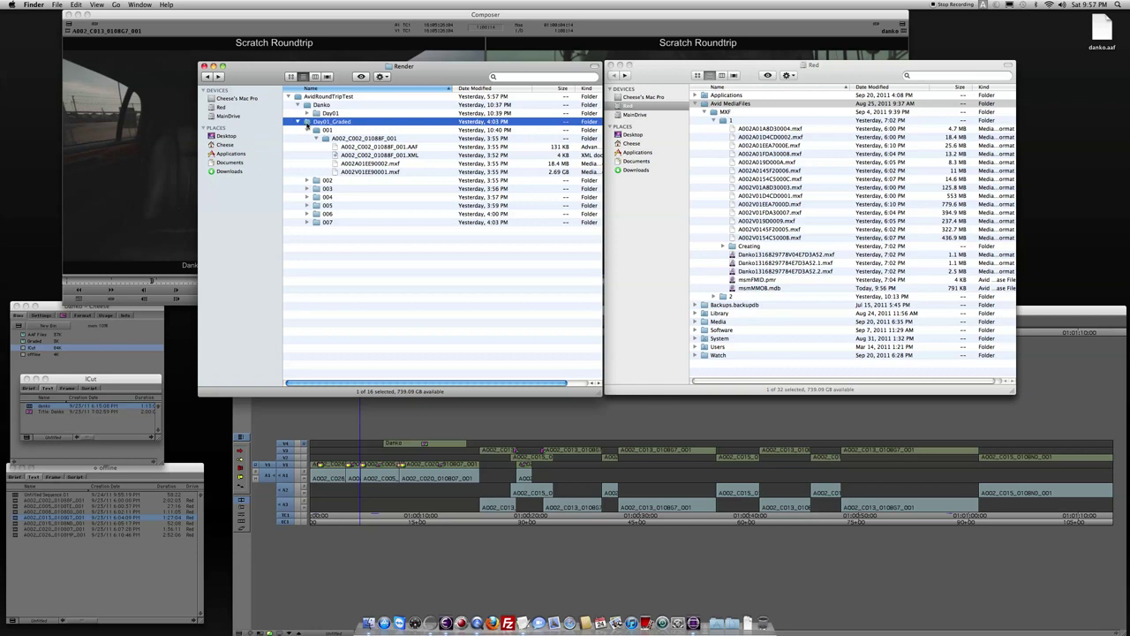
Search for mxf files limited to the Day01_Graded folder
left_click(524, 76)
type("mxf")
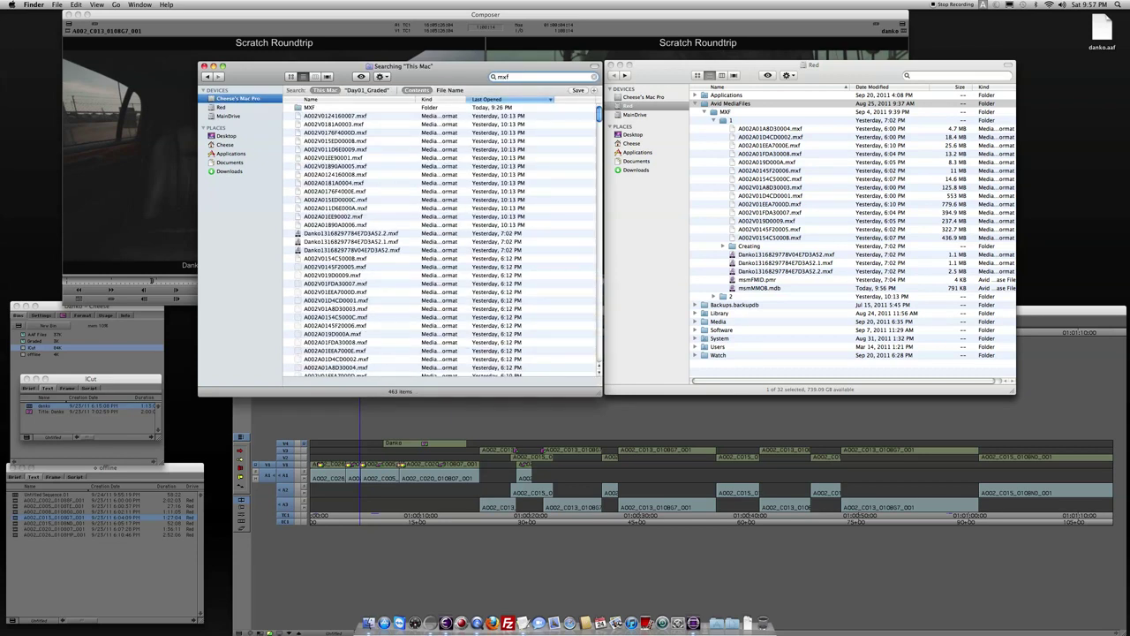
left_click(366, 90)
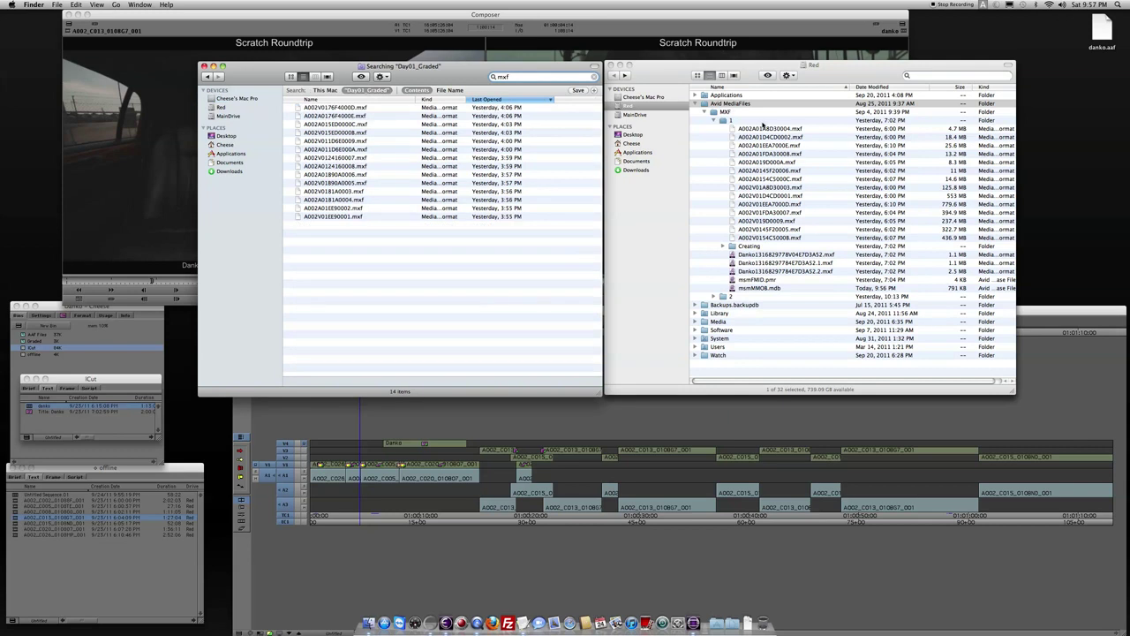
Copy all 14 graded mxf files into the Avid MediaFiles MXF folder on the Red drive
left_click(714, 119)
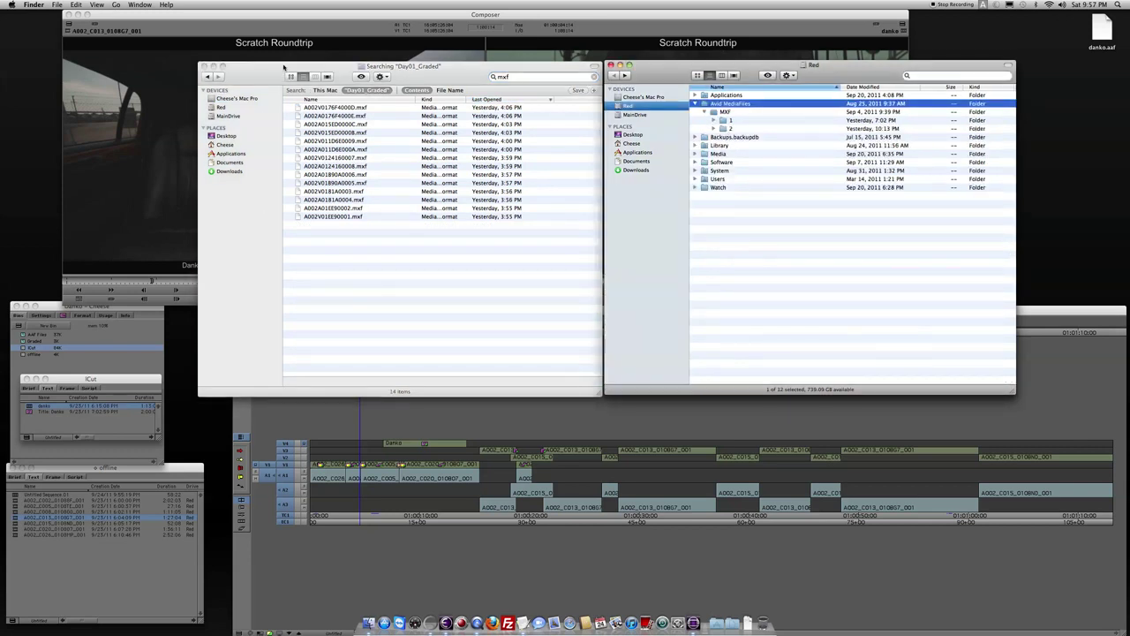
left_click(299, 222)
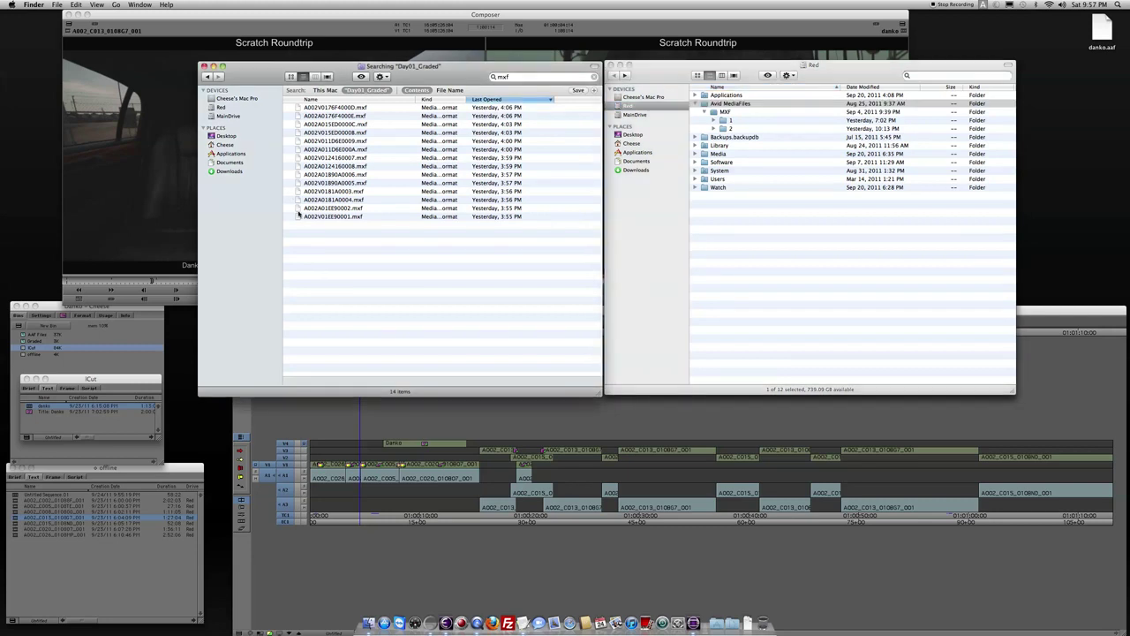
left_click(300, 217)
left_click(301, 109, "shift")
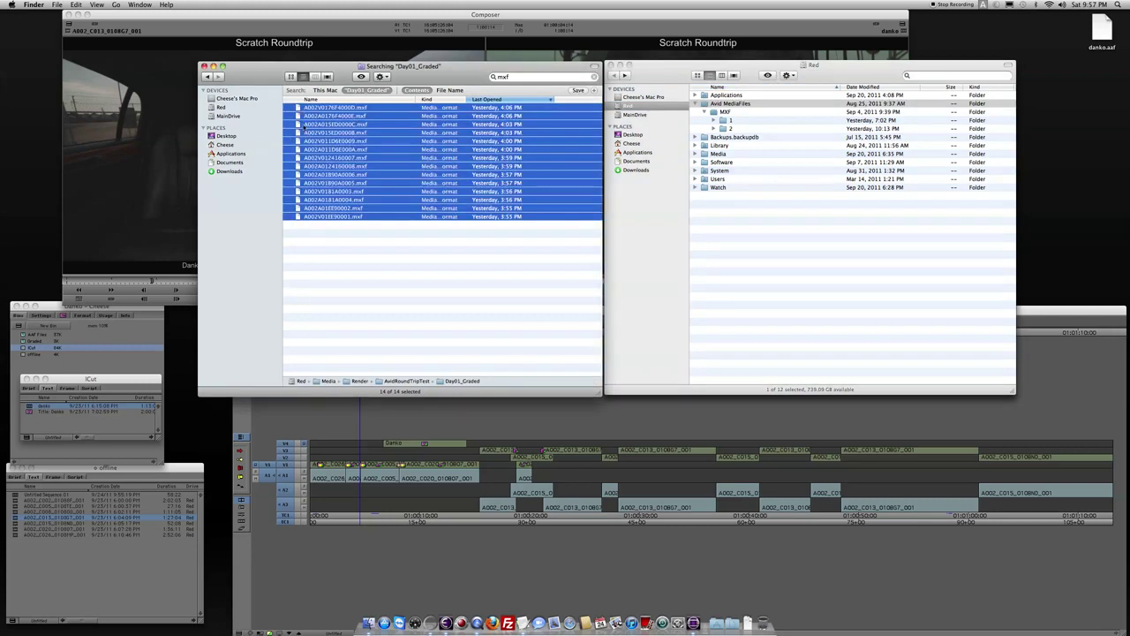
left_click_drag(297, 150, 643, 119)
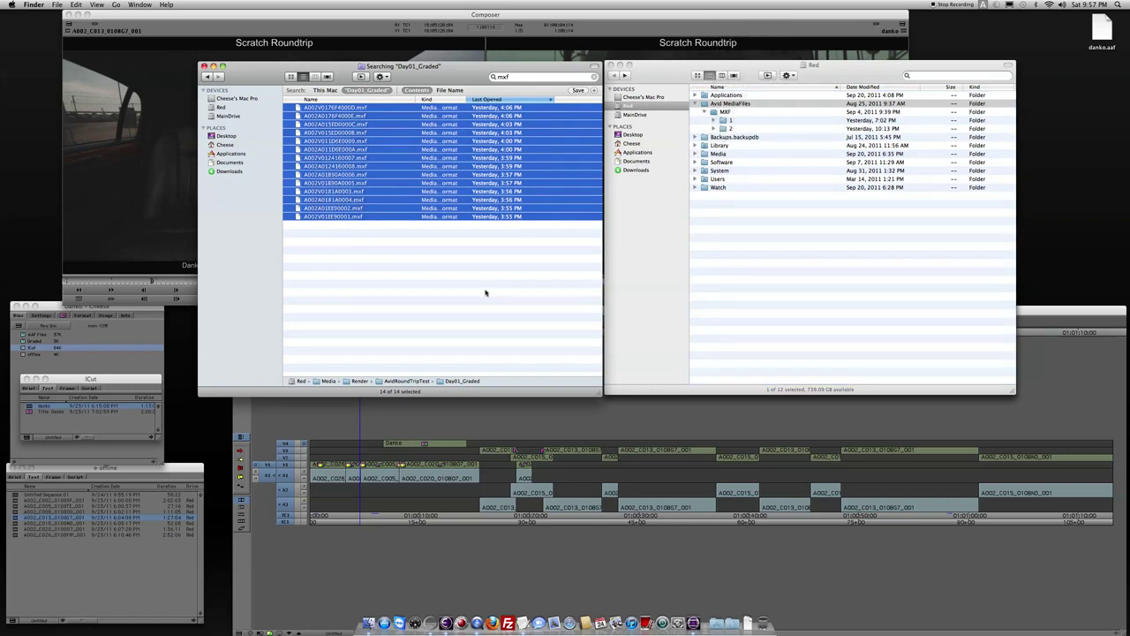
Search Finder for aaf files and open the empty Graded bin in Avid
left_click(527, 77)
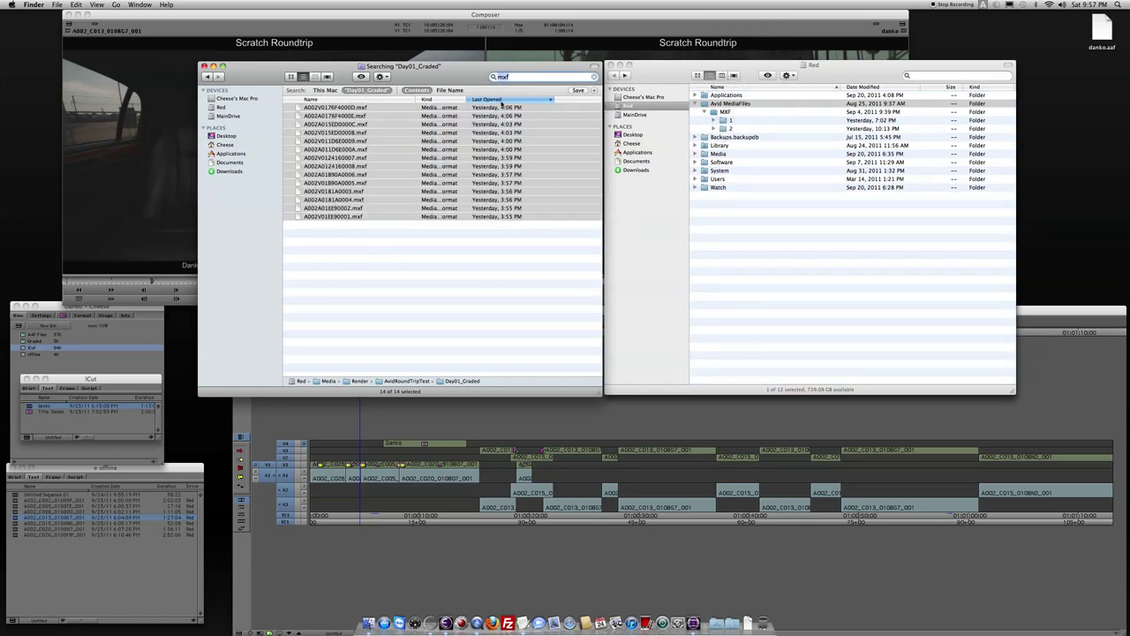
type("aaf")
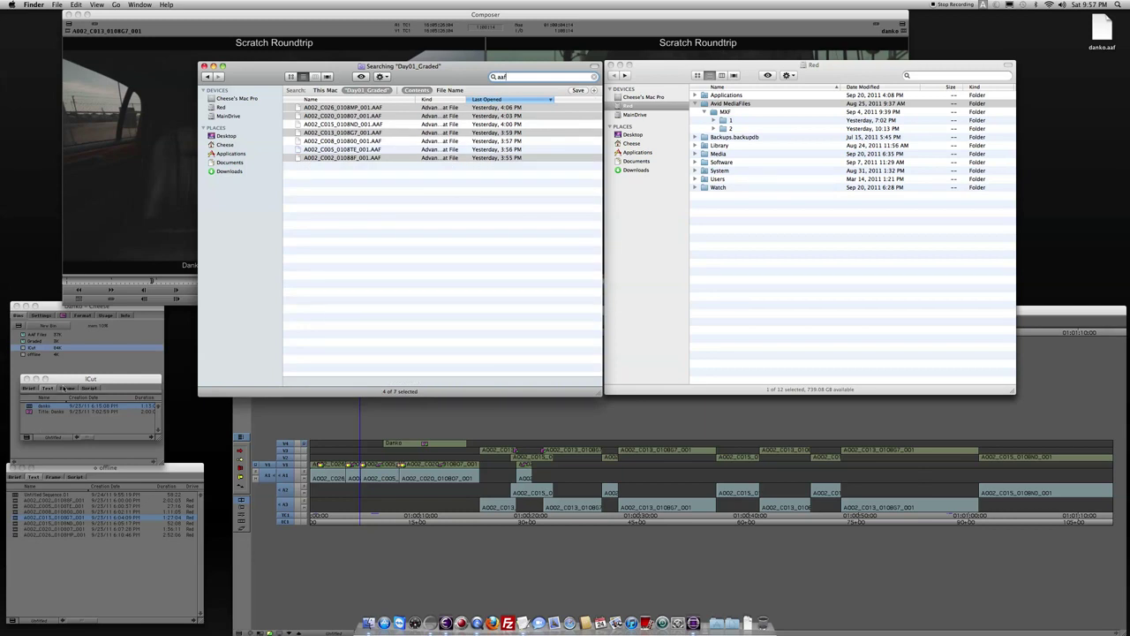
left_click_drag(78, 379, 79, 551)
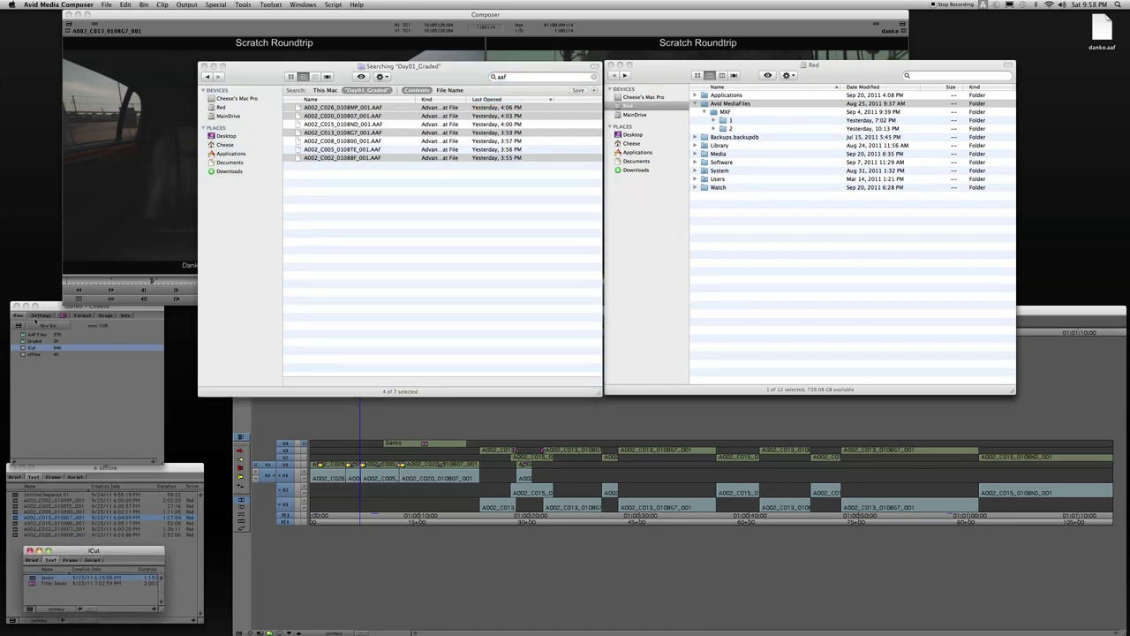
left_click(23, 343)
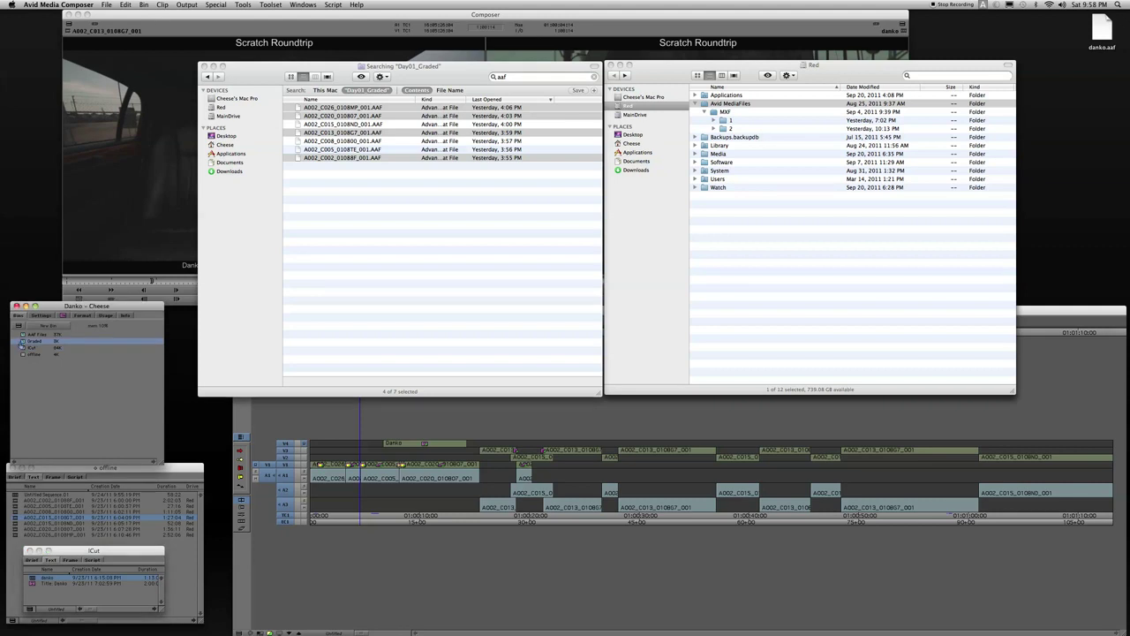
double_click(24, 342)
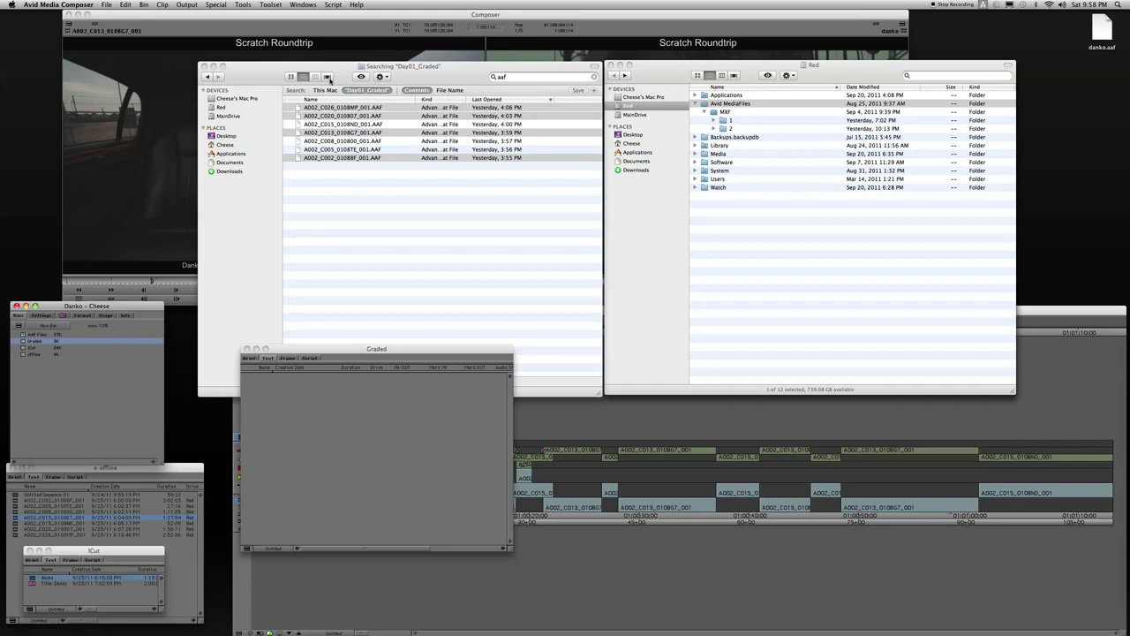
Bring all seven graded AAF files into the Graded bin
left_click(310, 107)
left_click(309, 115, "super")
left_click(309, 133, "super")
left_click(309, 158, "super")
key("super+a")
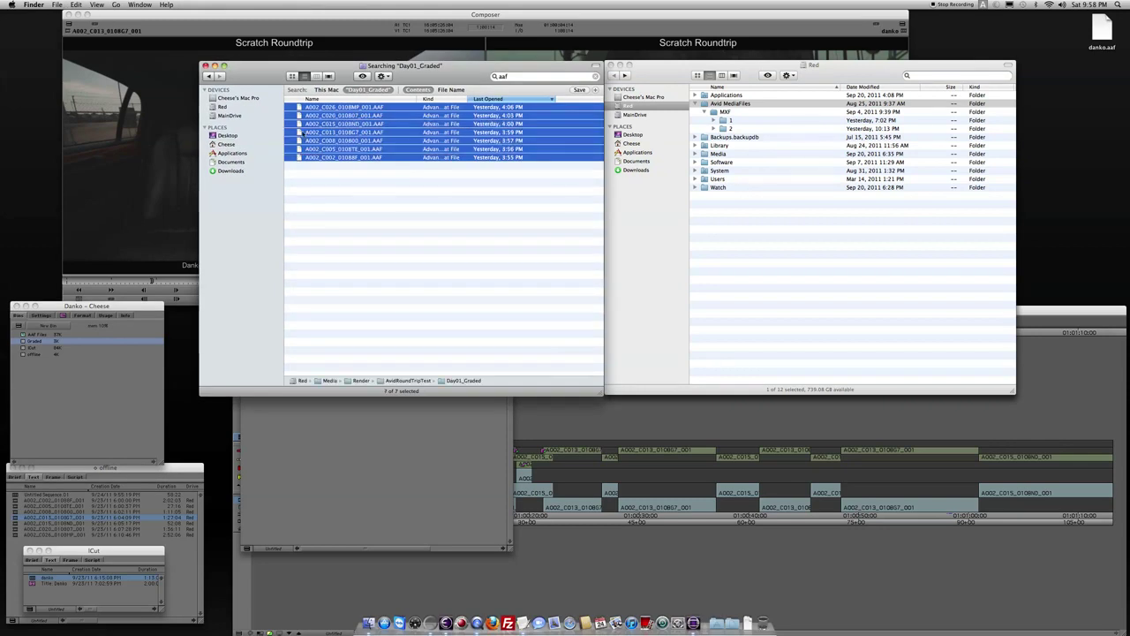
left_click_drag(301, 159, 314, 454)
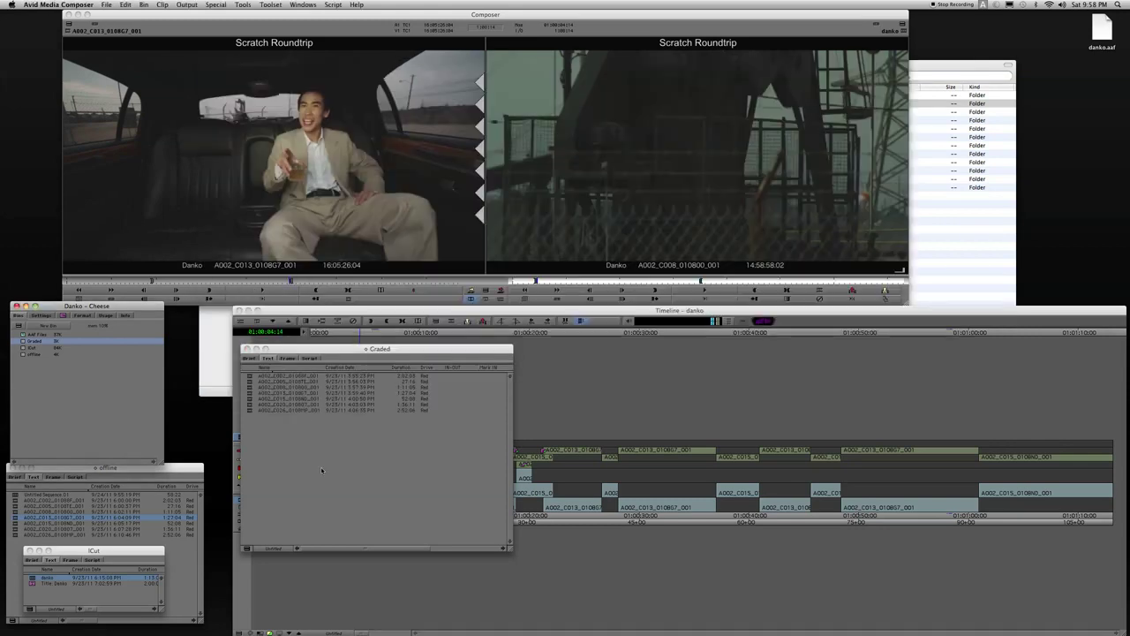
Play graded clip A002_C002_0108BF_001 in the source monitor, then scrub the danko cut
left_click_drag(323, 353, 100, 383)
double_click(40, 404)
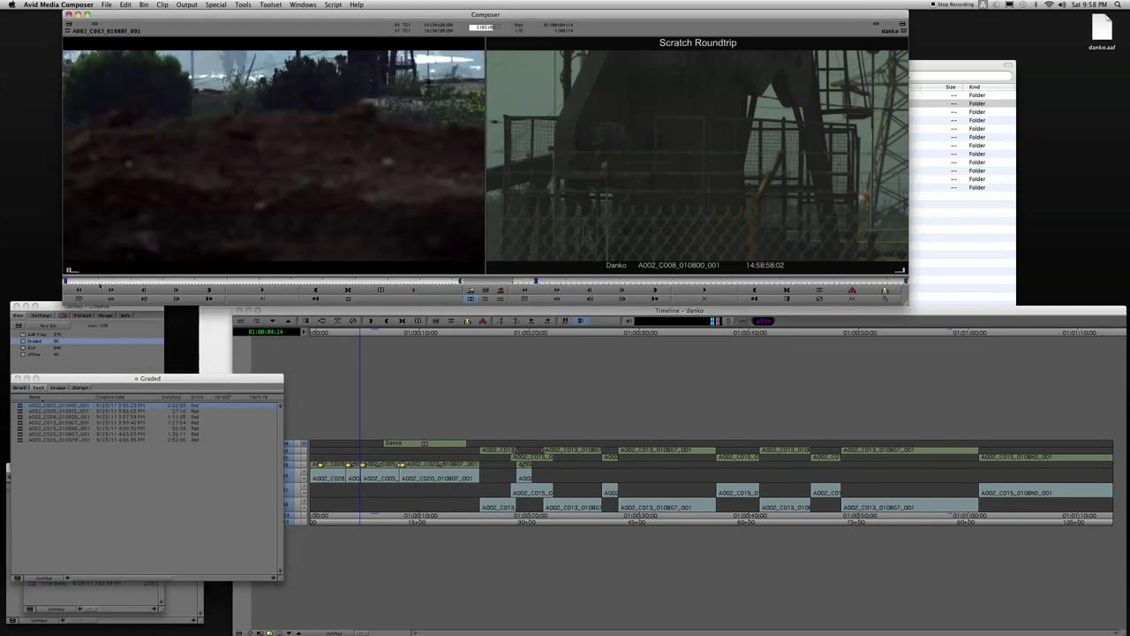
key("l")
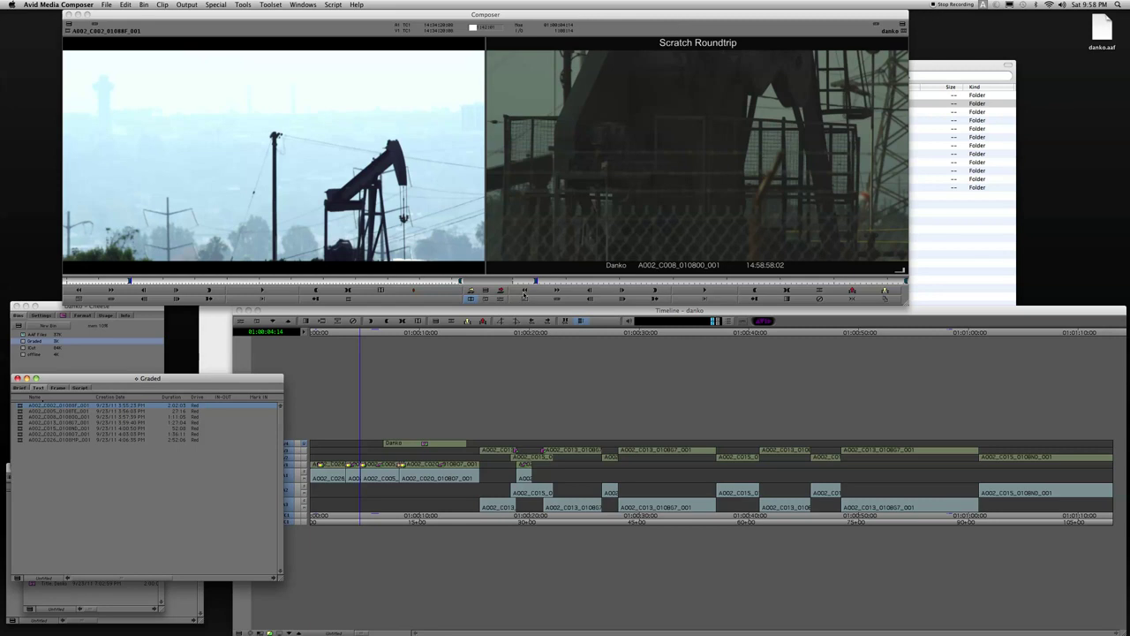
left_click(400, 340)
mouse_move(403, 341)
left_mouse_down()
mouse_move(433, 341)
mouse_move(395, 340)
left_mouse_up()
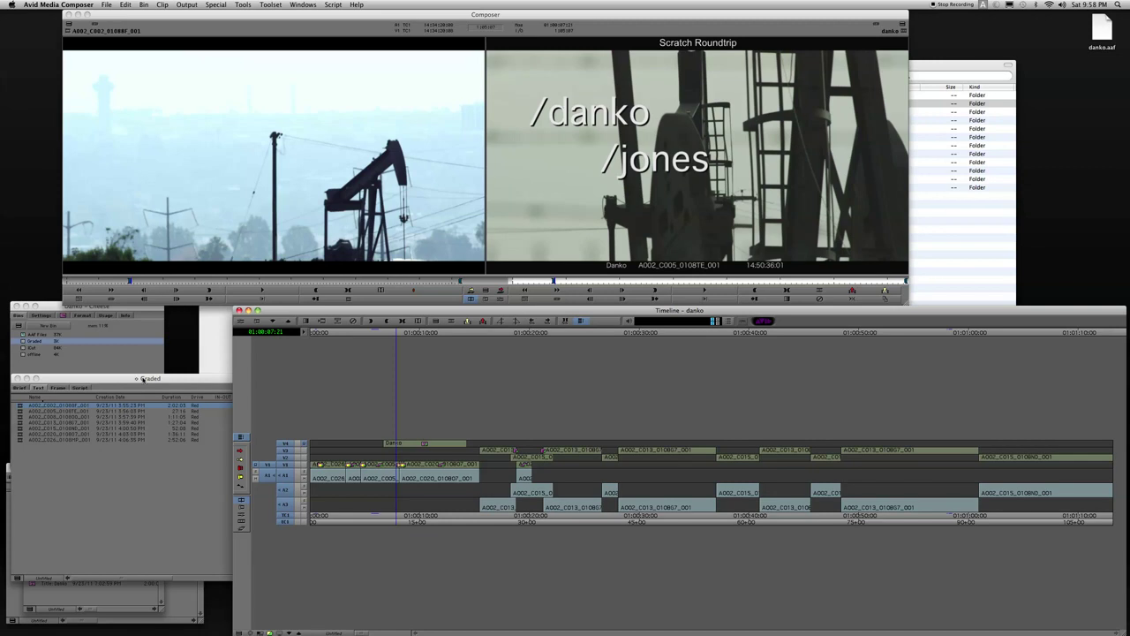
Duplicate the danko sequence in the ICut bin and rename the copy dankoGraded
left_click_drag(148, 385, 443, 415)
left_click(31, 580)
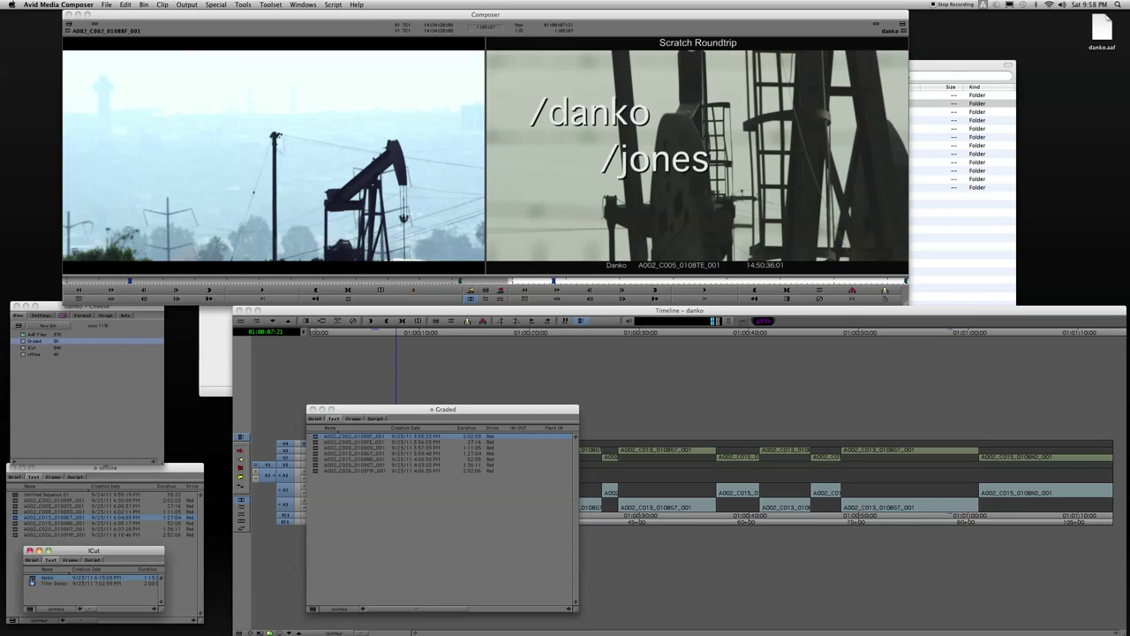
left_click_drag(76, 550, 86, 491)
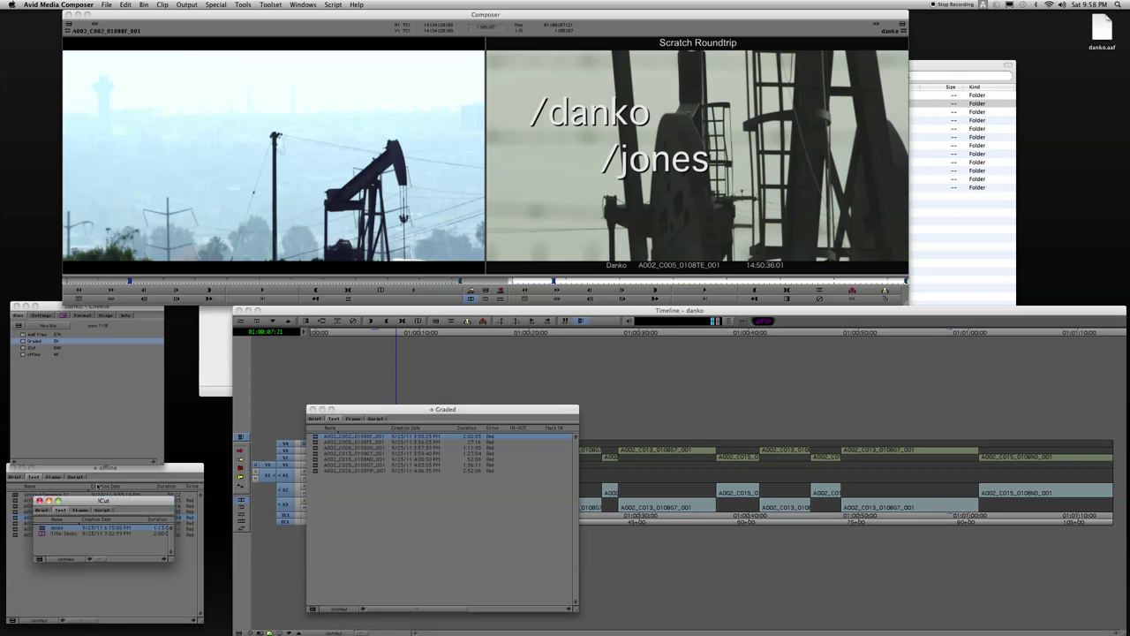
key("super+d")
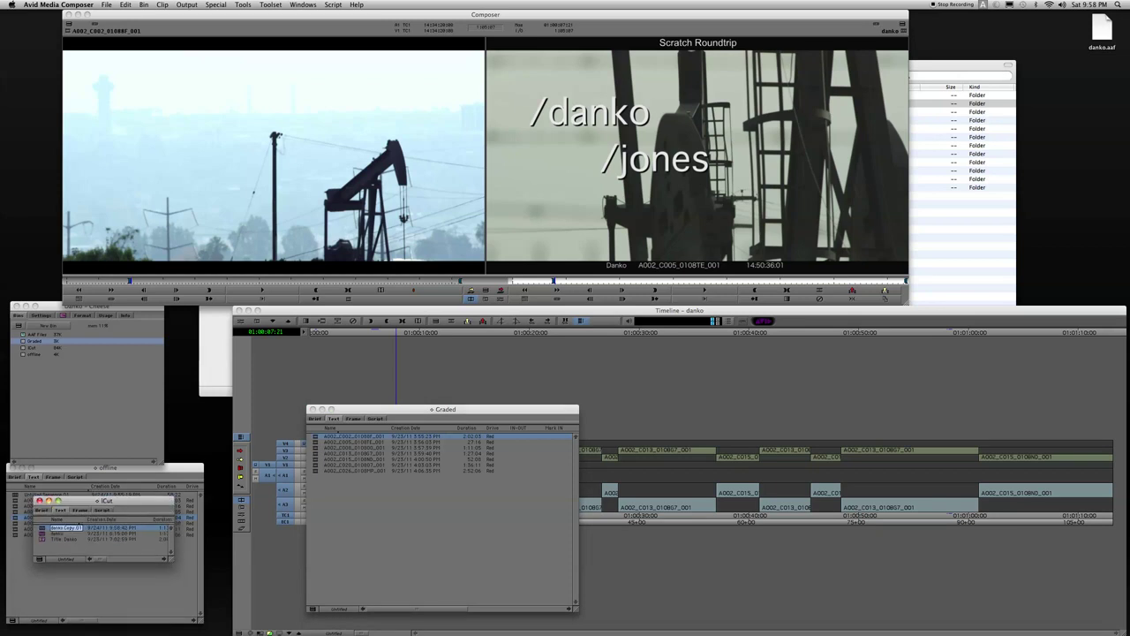
double_click(57, 528)
type("Graded")
key("Return")
Move dankoGraded into the Graded bin and select everything in that bin
left_click_drag(309, 488, 378, 506)
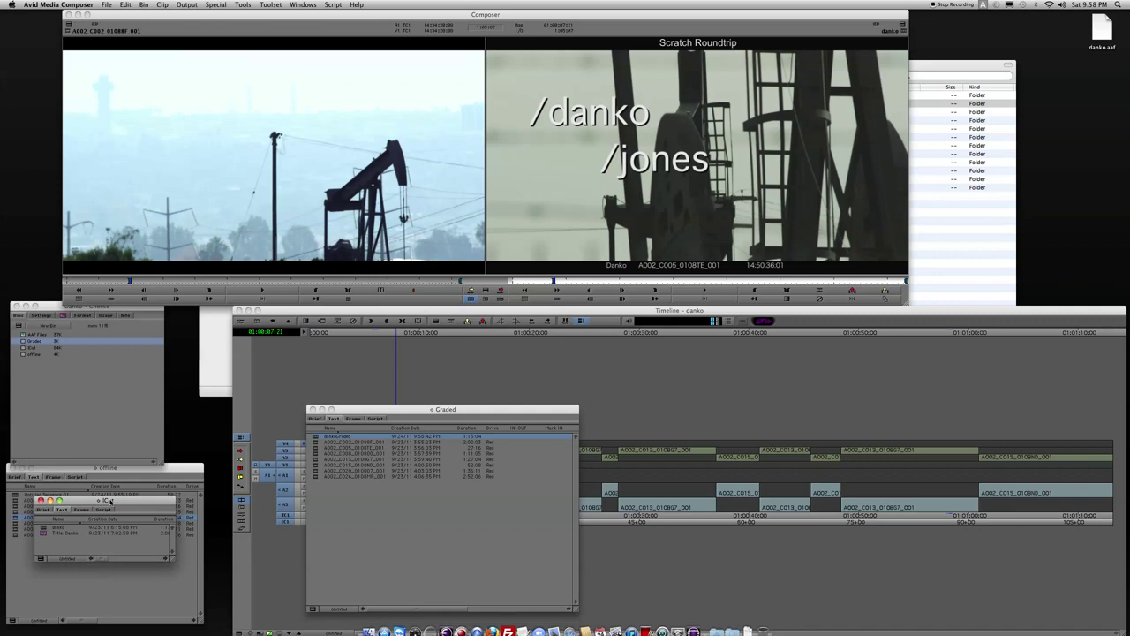
left_click_drag(108, 503, 126, 358)
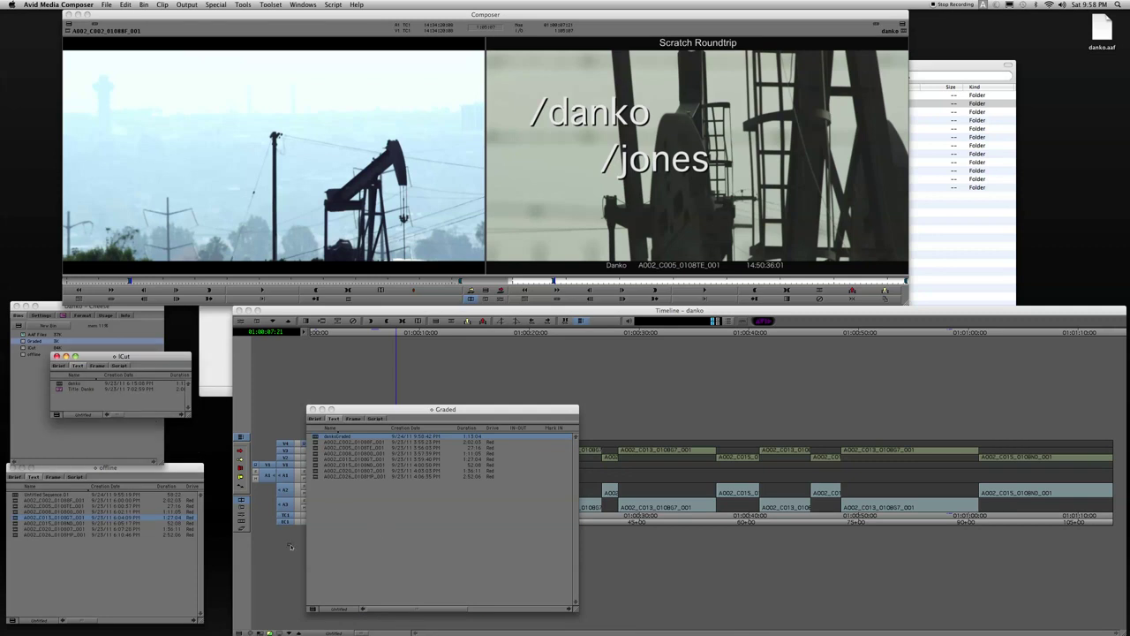
left_click(95, 469)
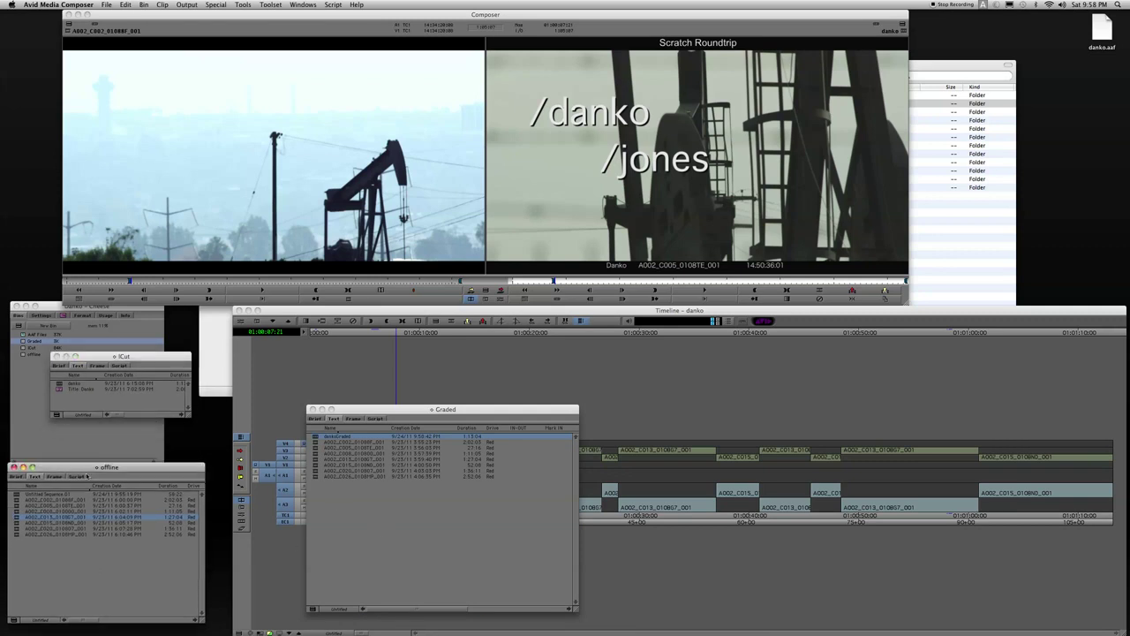
left_click(76, 575)
left_click_drag(375, 518, 369, 406)
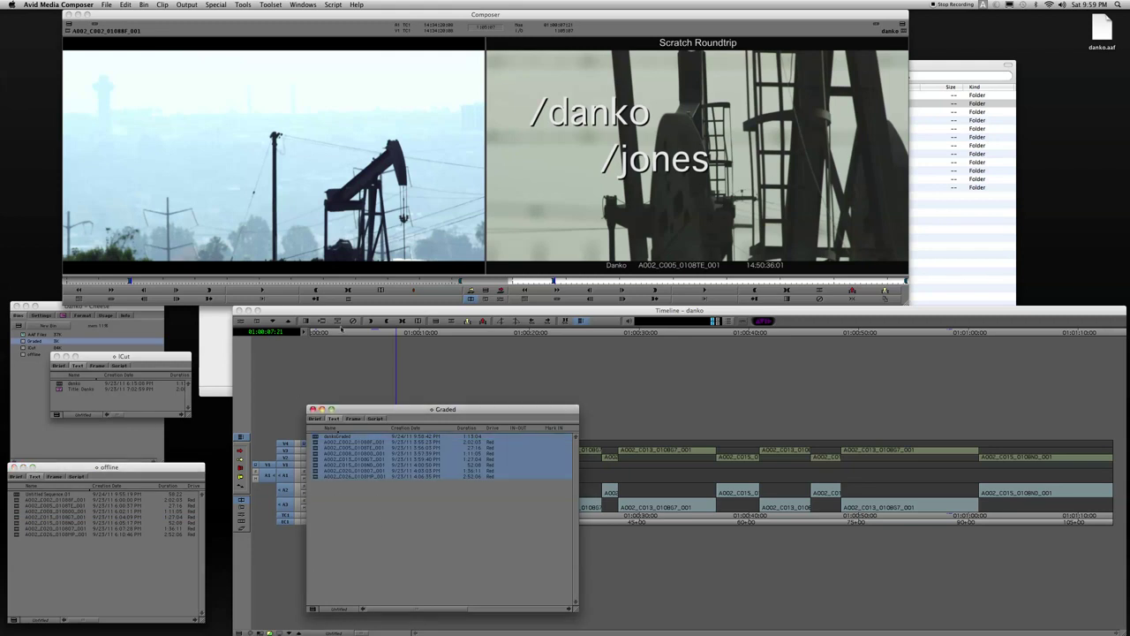
Relink the selected Graded bin items, matching by start timecode and tape
right_click(316, 438)
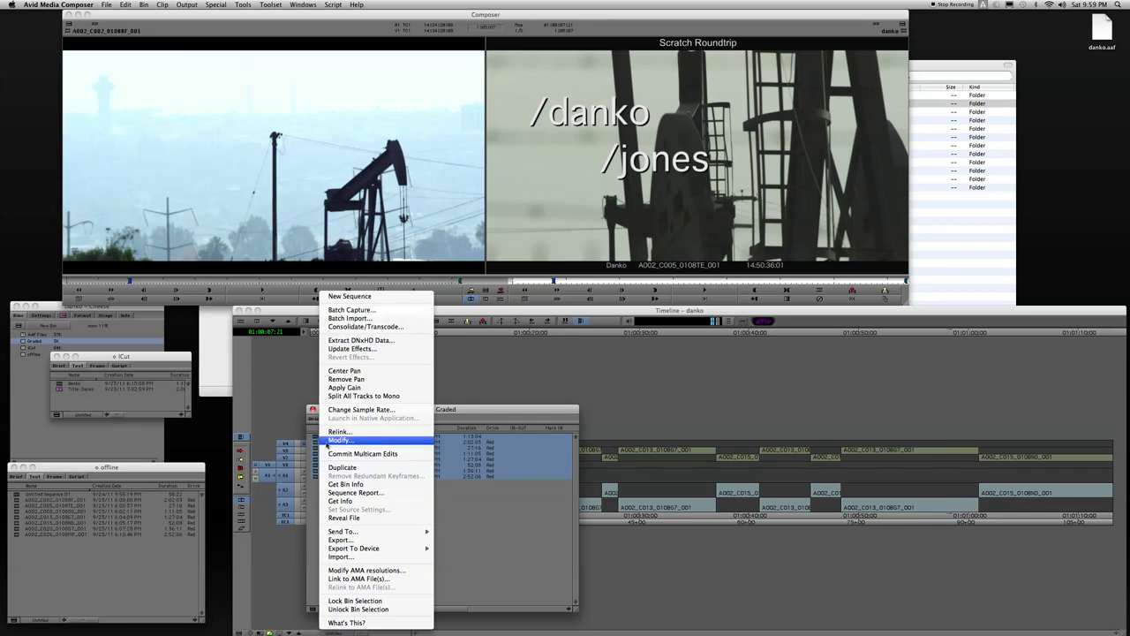
left_click(340, 432)
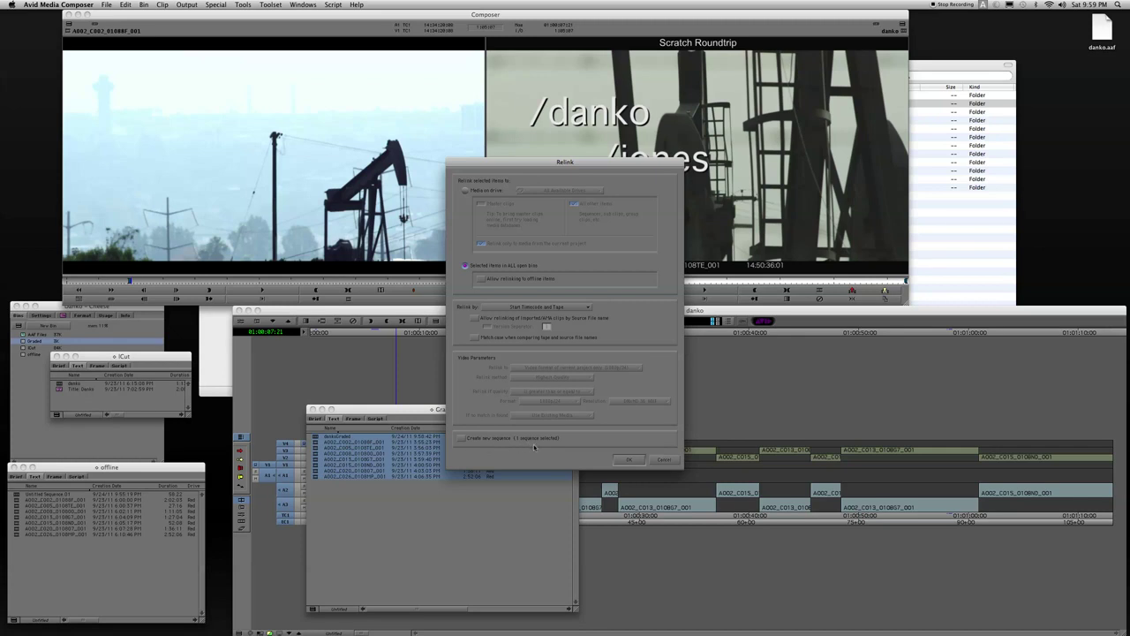
left_click(627, 460)
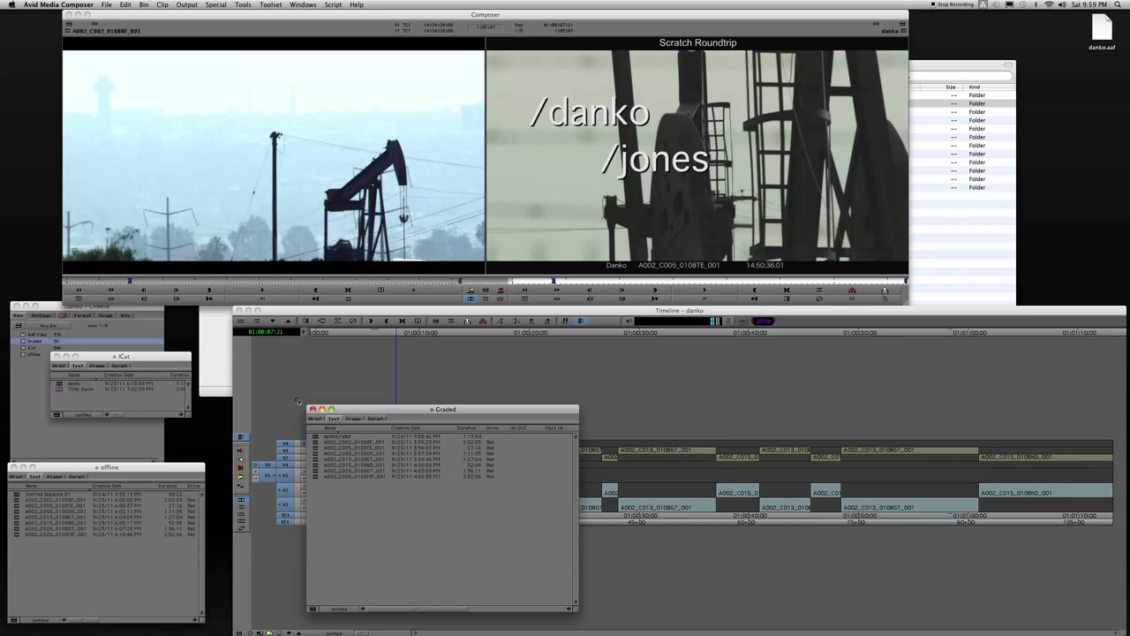
Open dankoGraded in the timeline and scrub through the graded cut
double_click(338, 436)
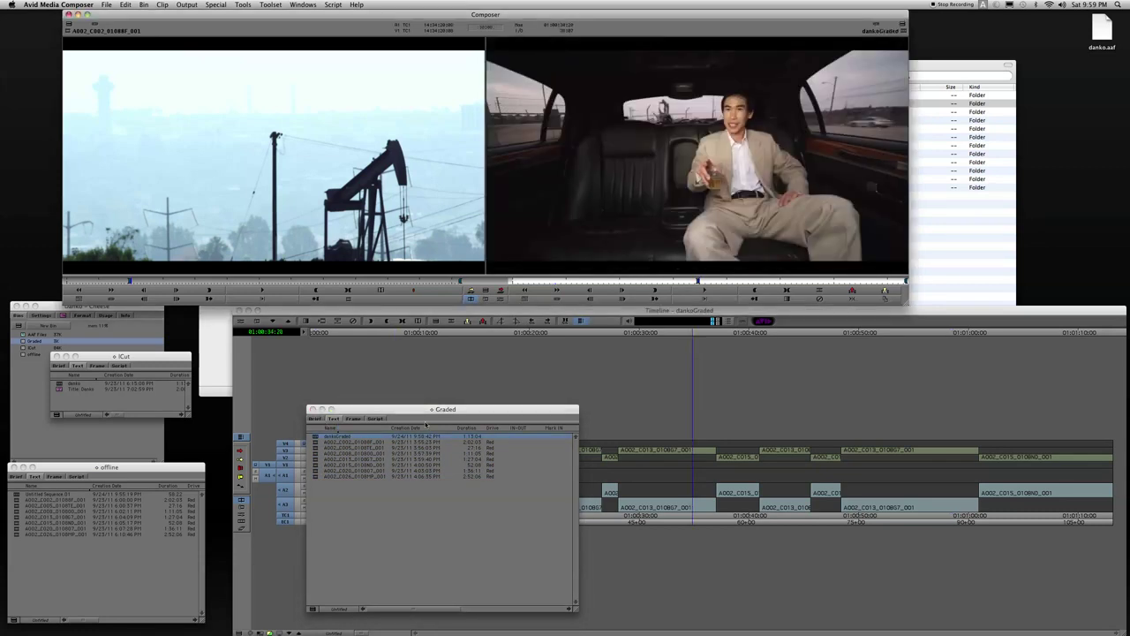
left_click_drag(432, 409, 135, 461)
left_click(324, 333)
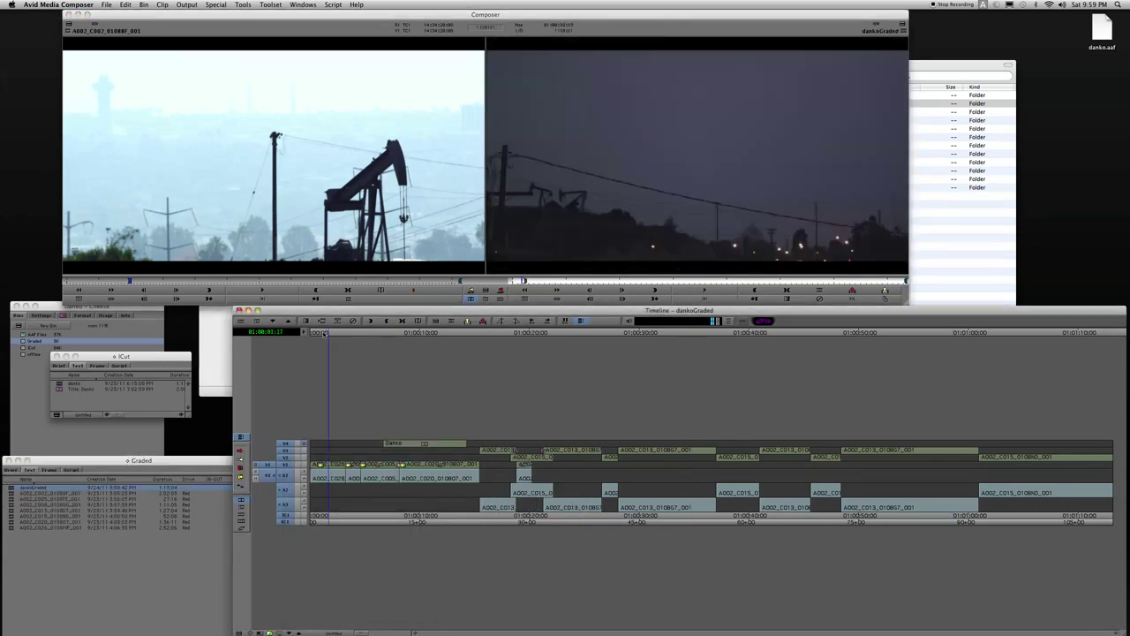
left_click_drag(324, 333, 277, 372)
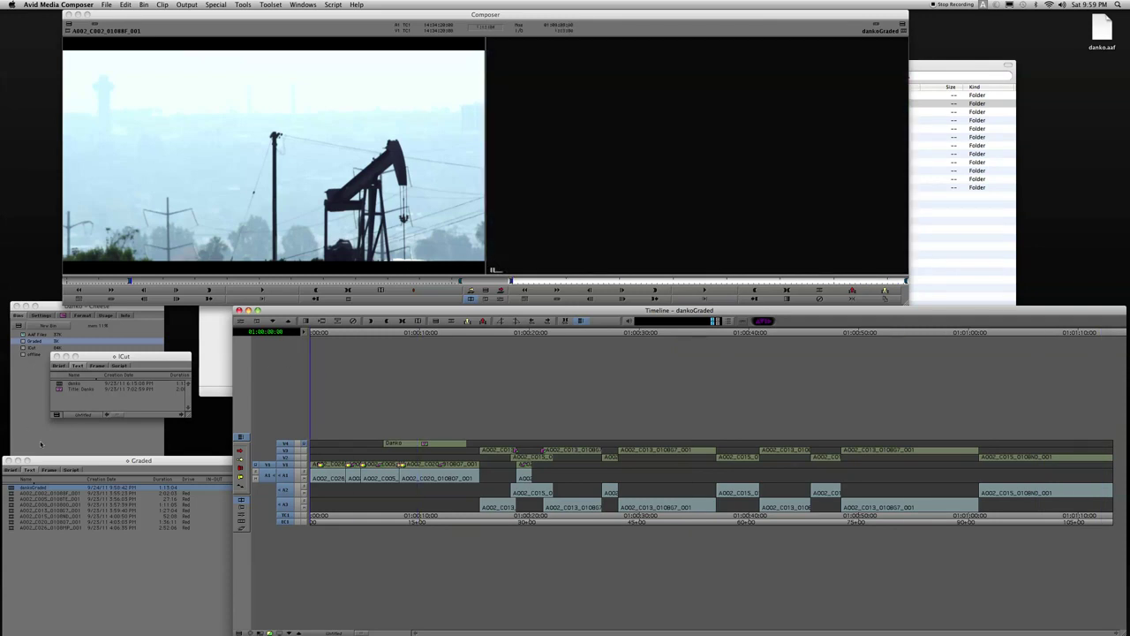
Load the original danko sequence from the Cut bin into the source monitor
left_click(48, 363)
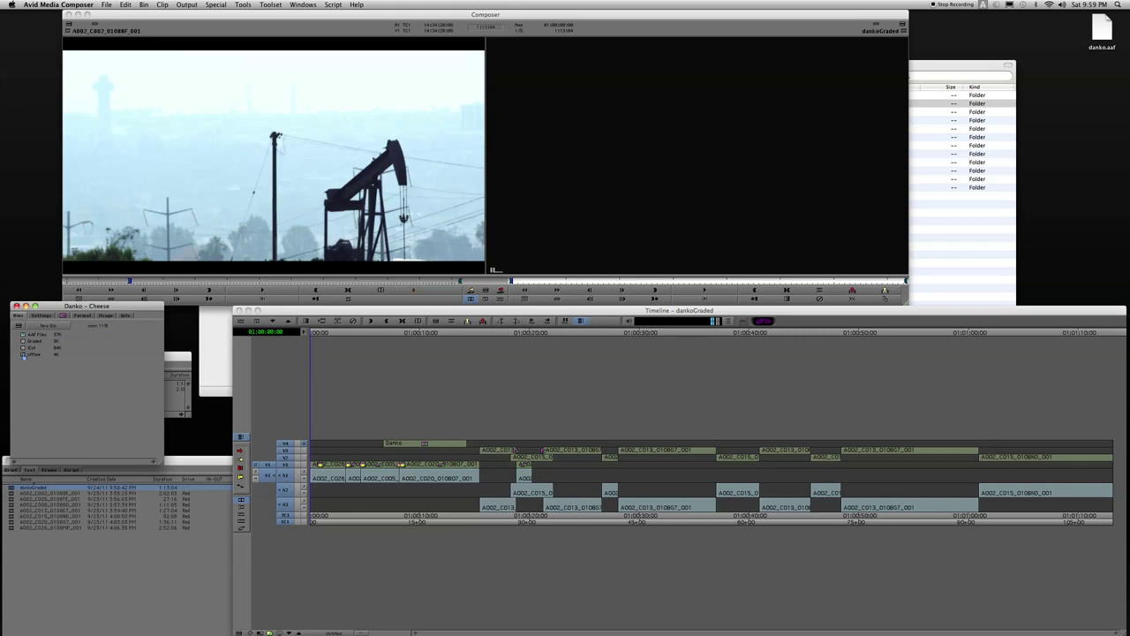
double_click(26, 354)
left_click_drag(92, 461, 89, 498)
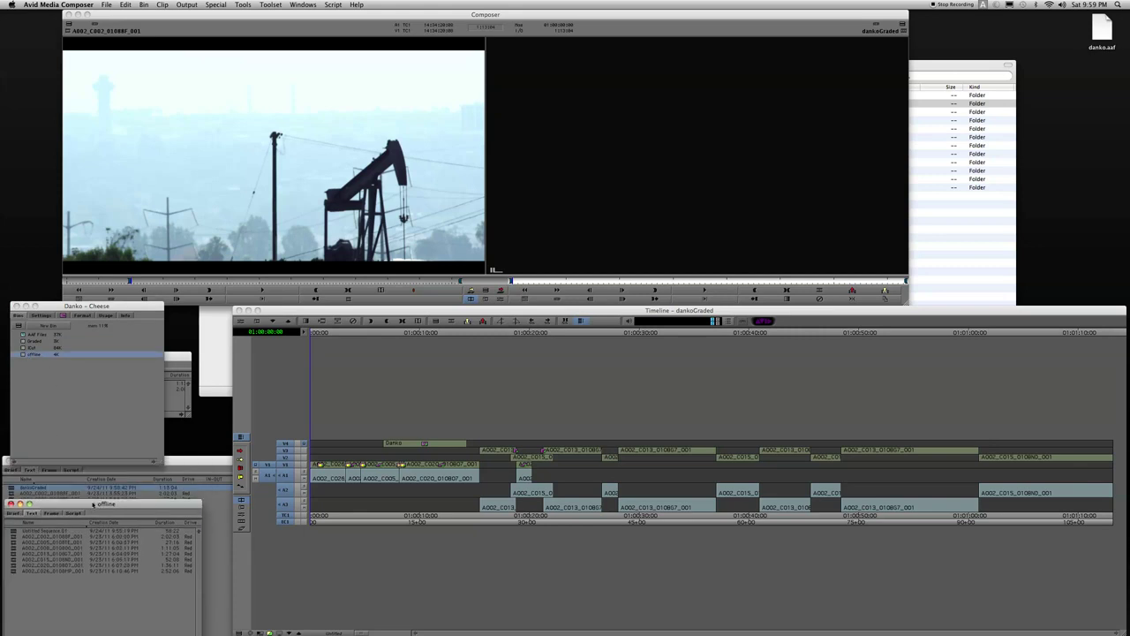
double_click(26, 347)
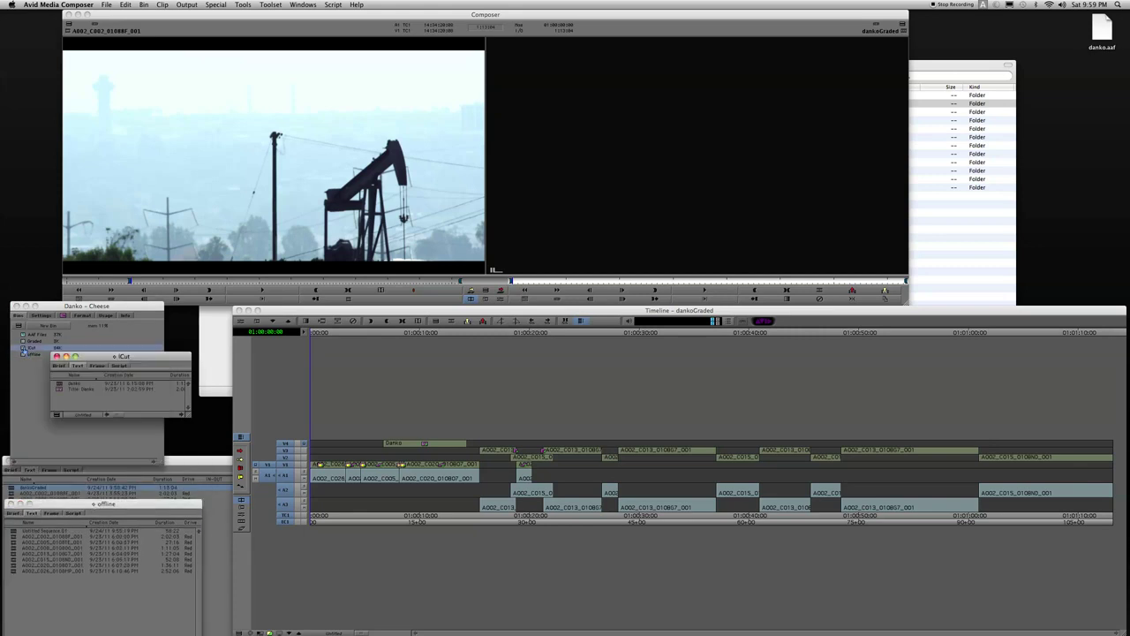
left_click_drag(64, 387, 181, 223)
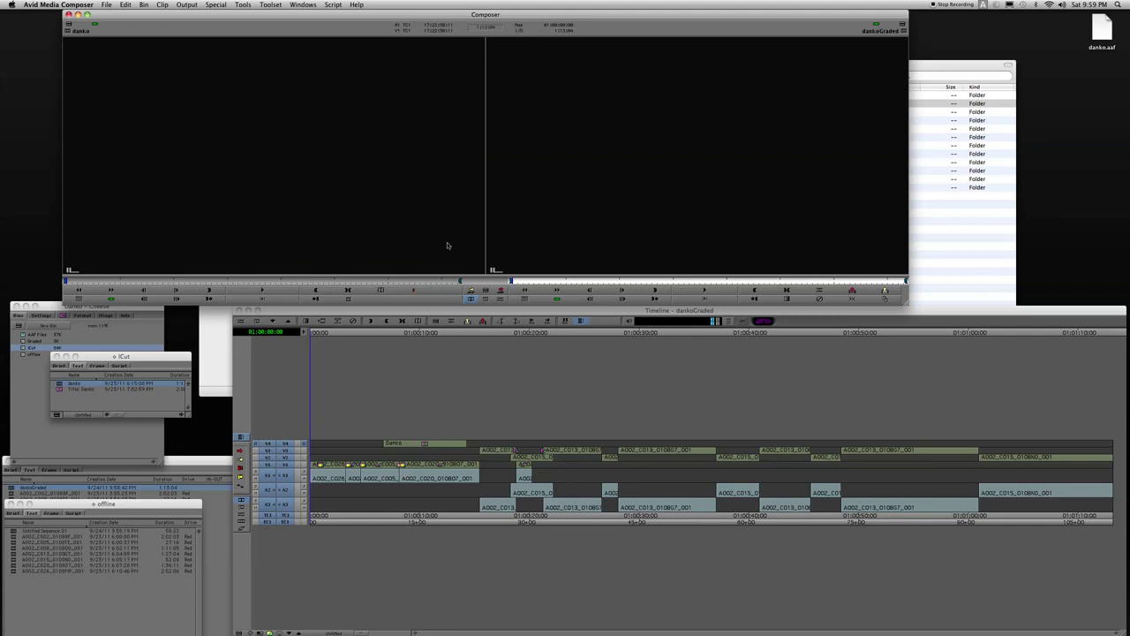
Advance both cuts to the /danko /jones title shot to compare original and graded
left_click(523, 282)
left_click_drag(523, 285, 553, 282)
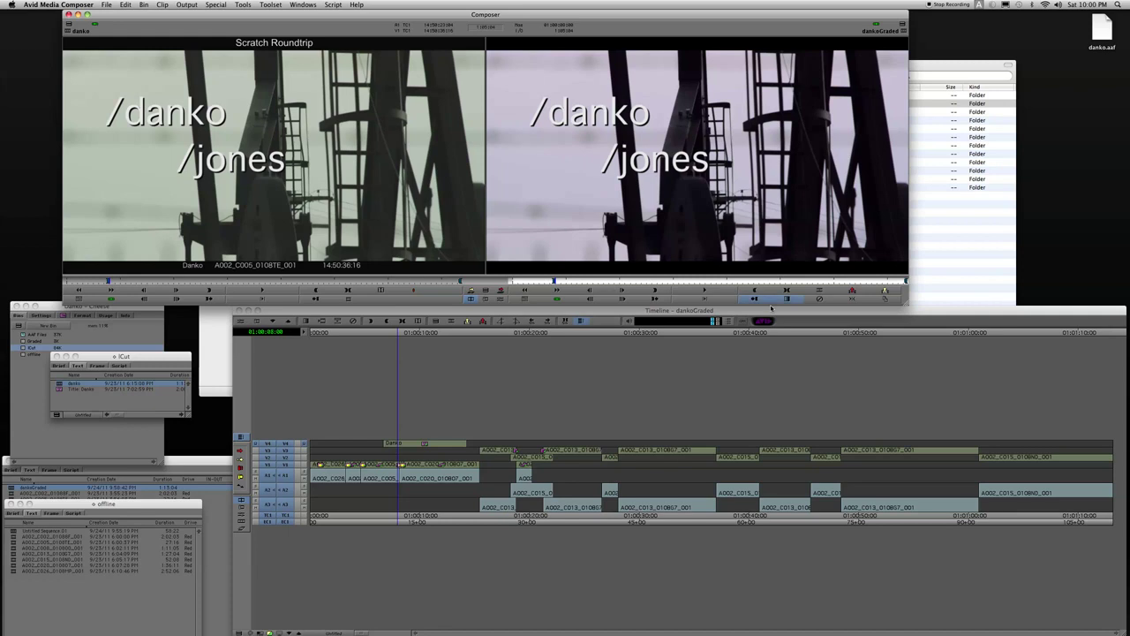